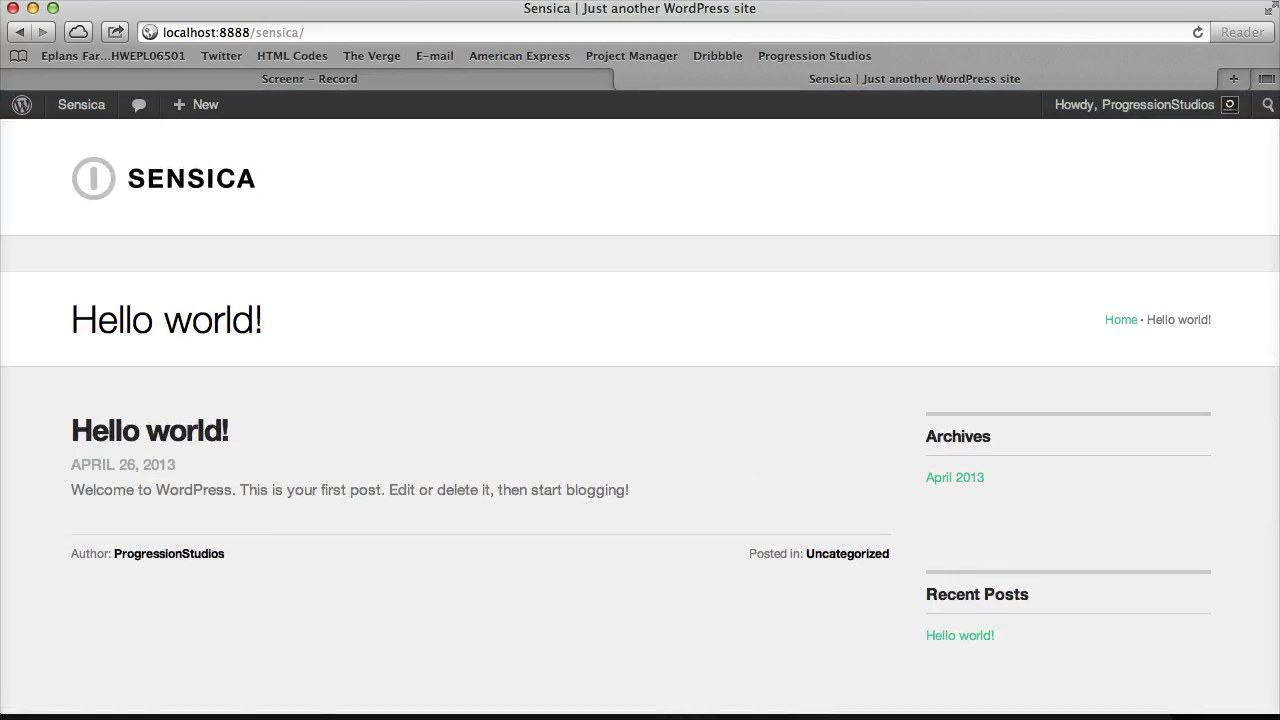
# Locate the demo content XML file inside the Live Preview XML folder of the Sensica theme package in Finder
pyautogui.click(740, 718)
pyautogui.moveTo(696, 636); pyautogui.dragTo(434, 216)
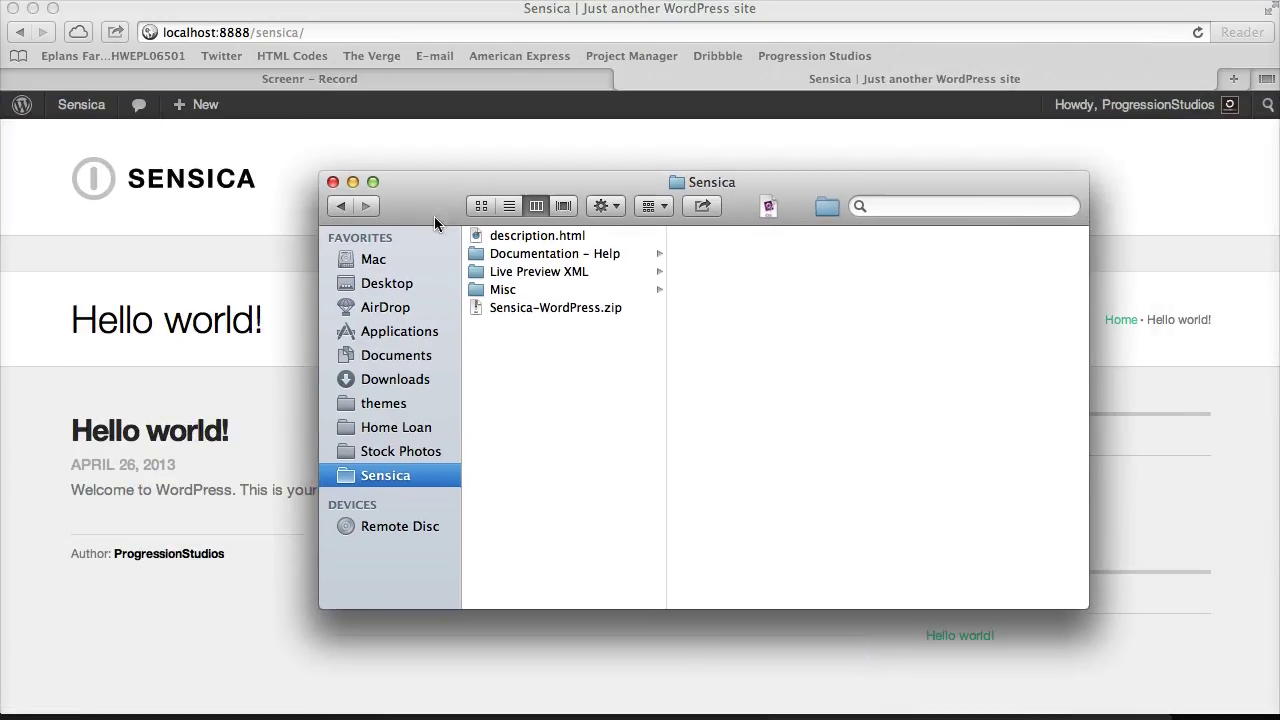
pyautogui.click(546, 276)
pyautogui.press('Right')
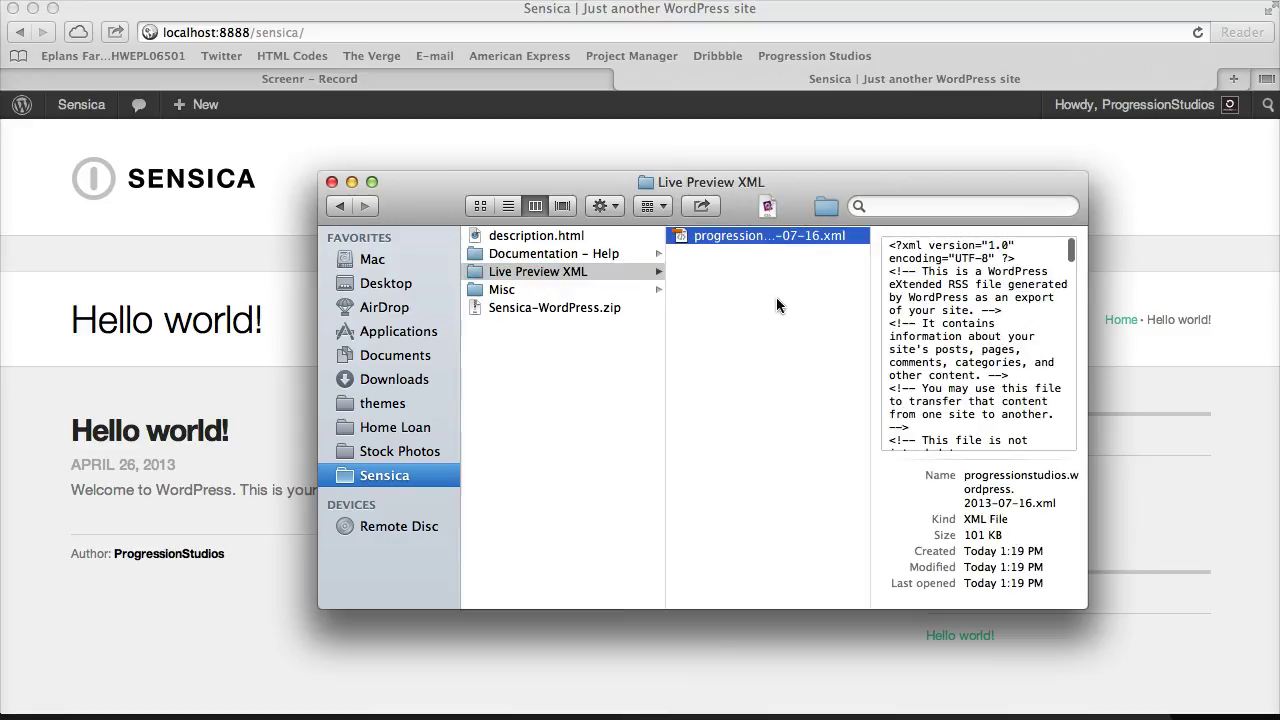
pyautogui.click(758, 135)
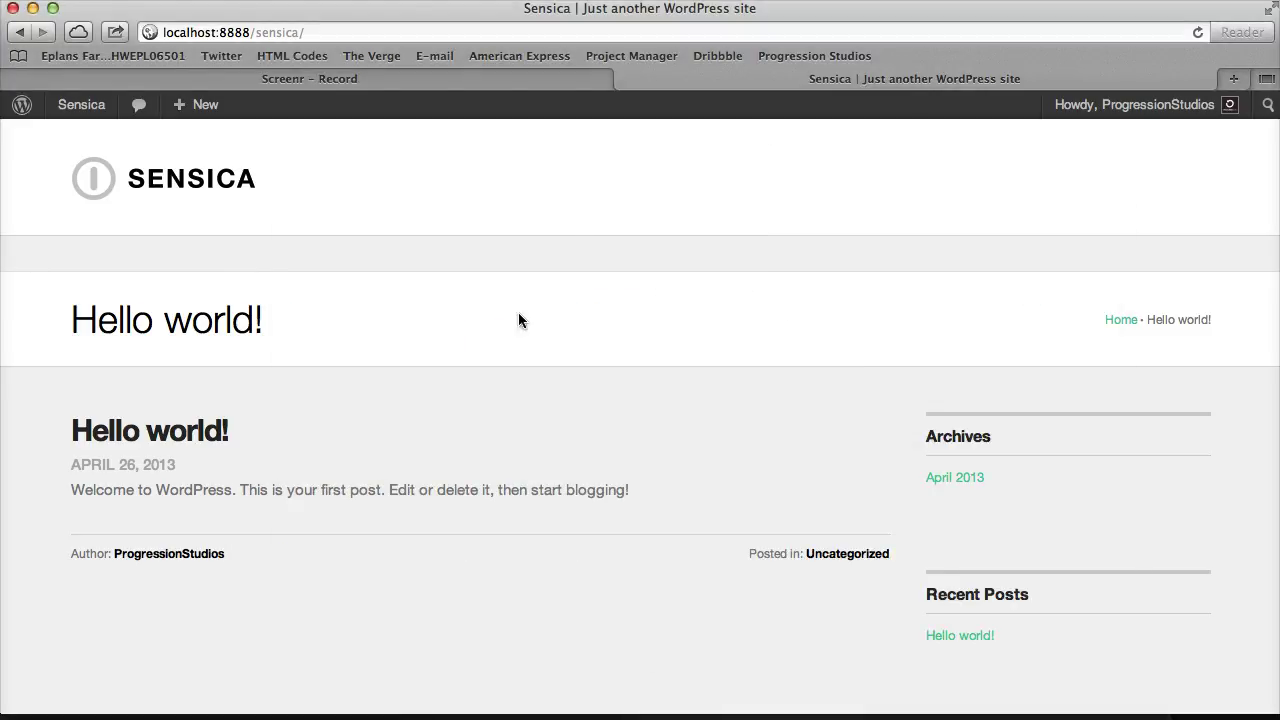
# From the site's dashboard, install the WordPress importer plugin, activate it and run the importer
pyautogui.click(100, 110)
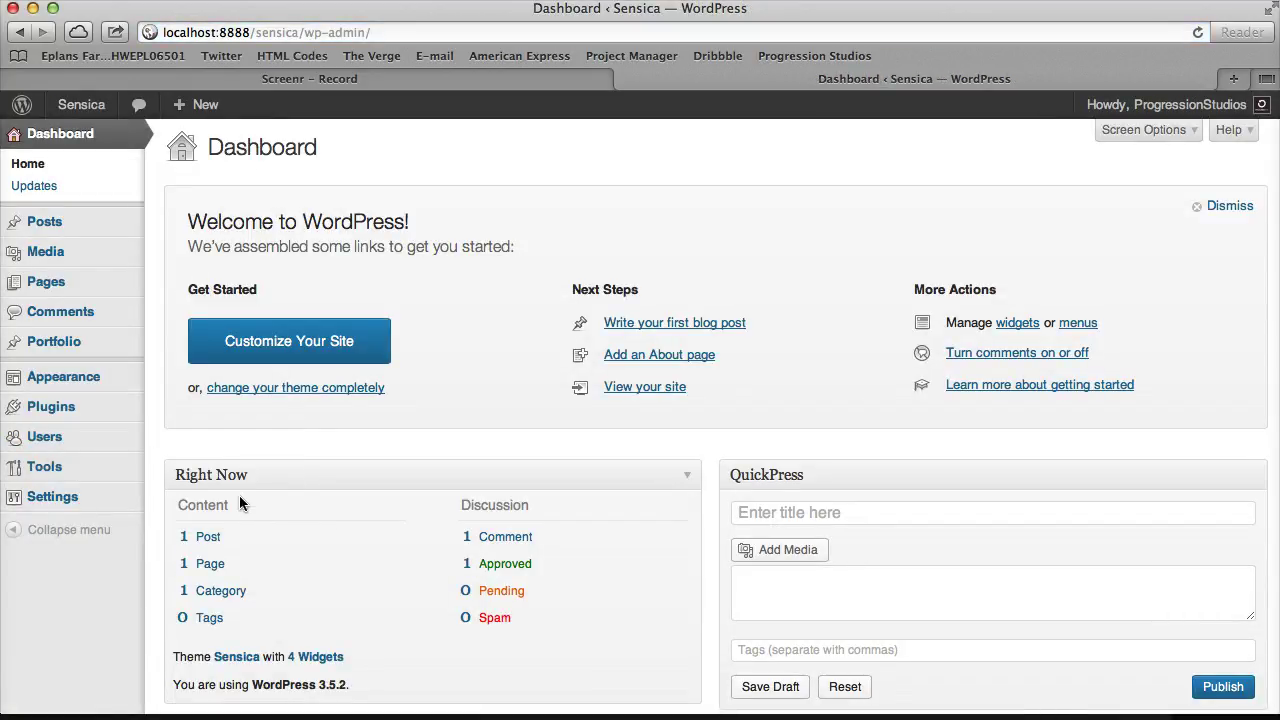
pyautogui.moveTo(110, 466)
pyautogui.click(186, 486)
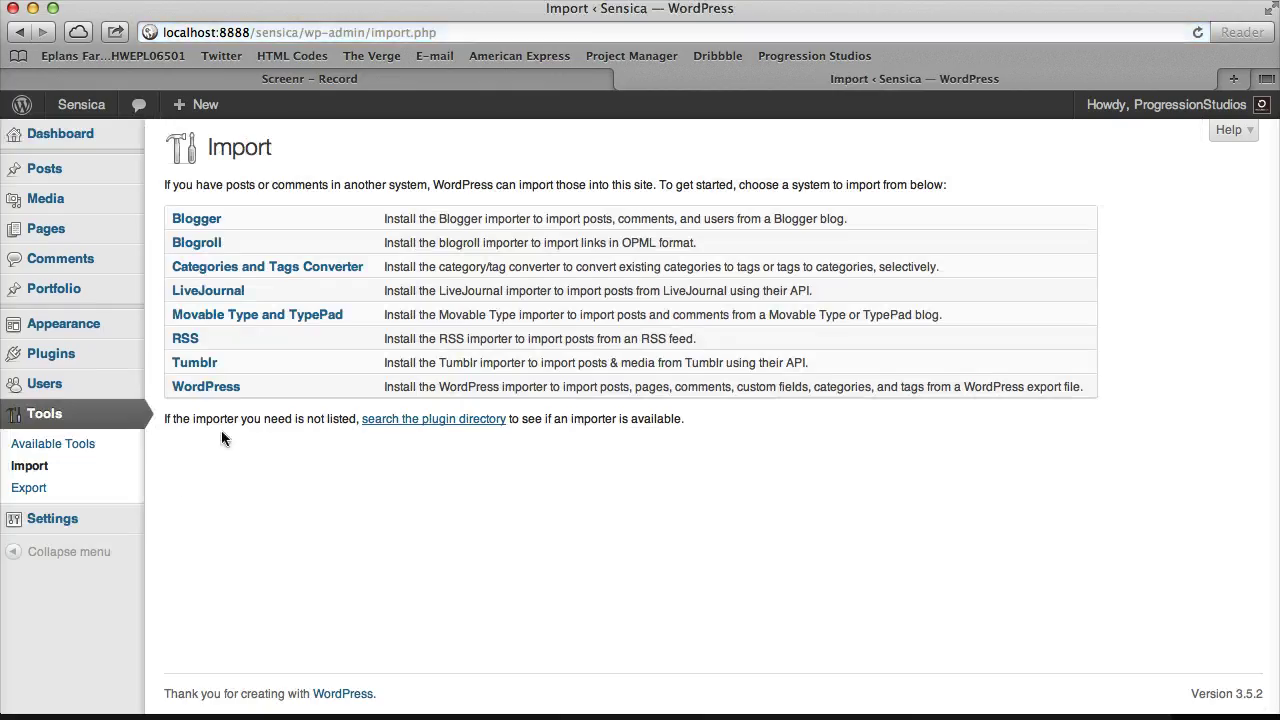
pyautogui.click(196, 390)
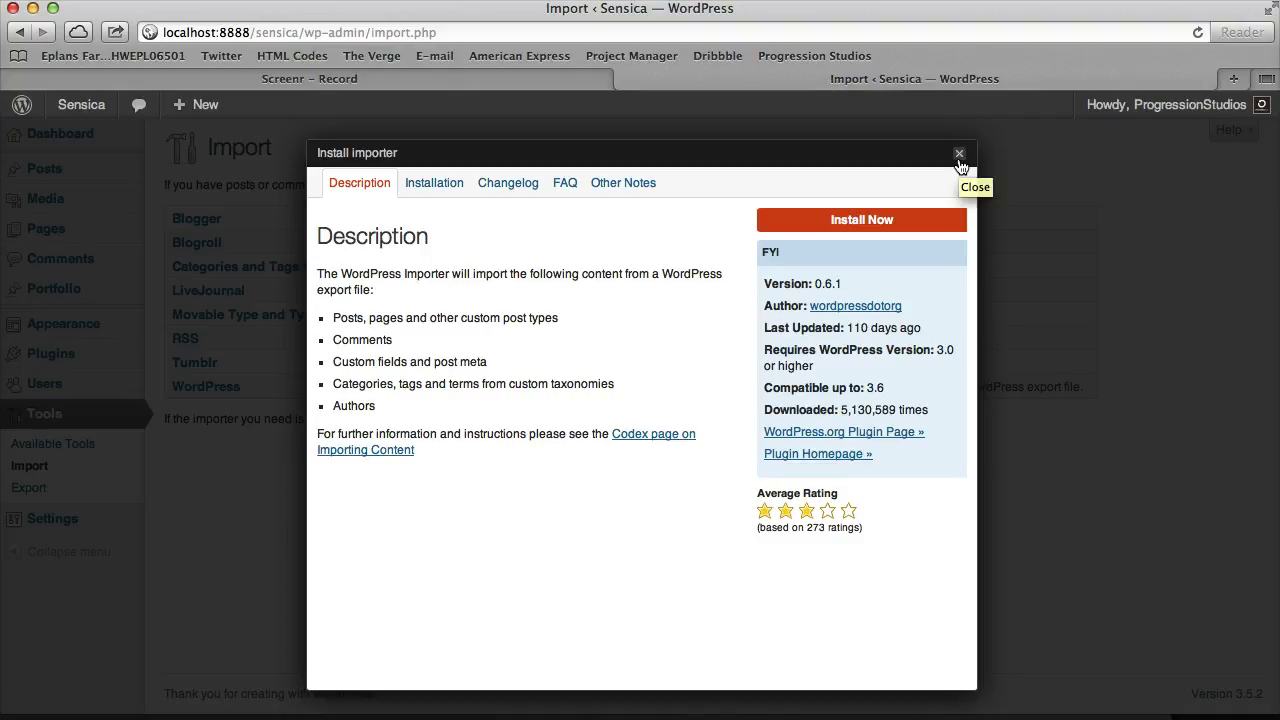
pyautogui.click(870, 222)
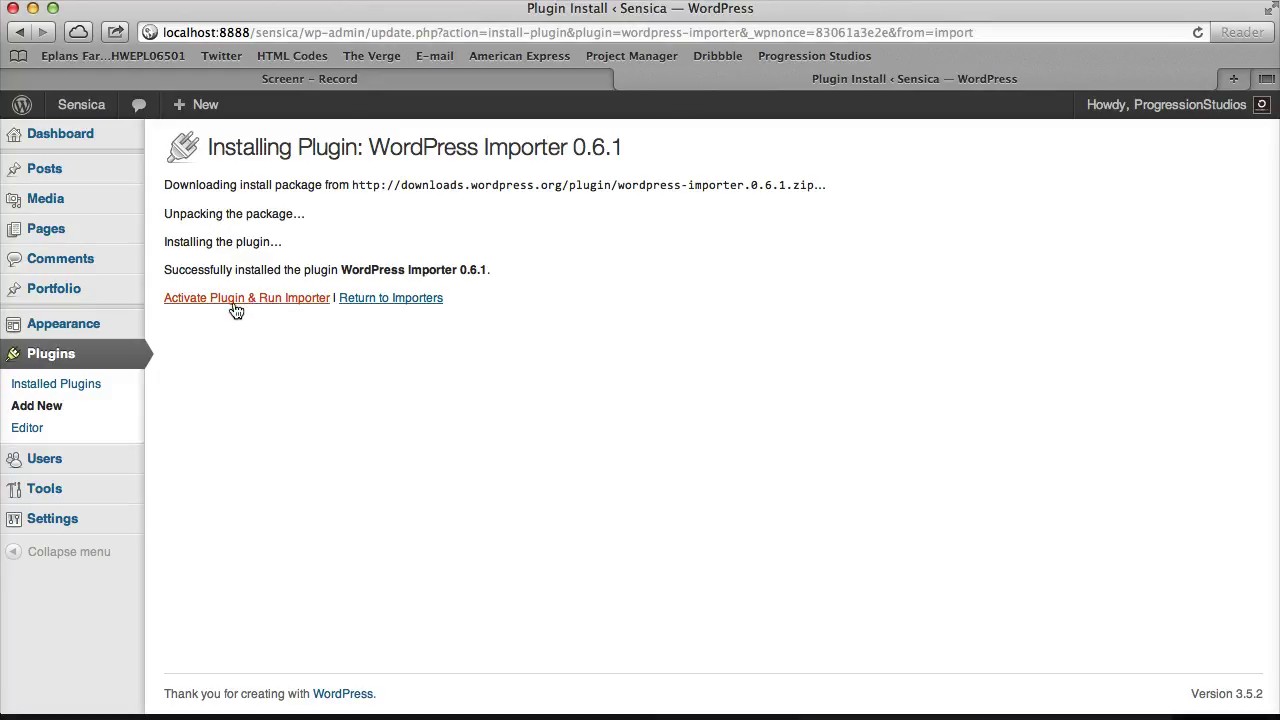
pyautogui.click(260, 302)
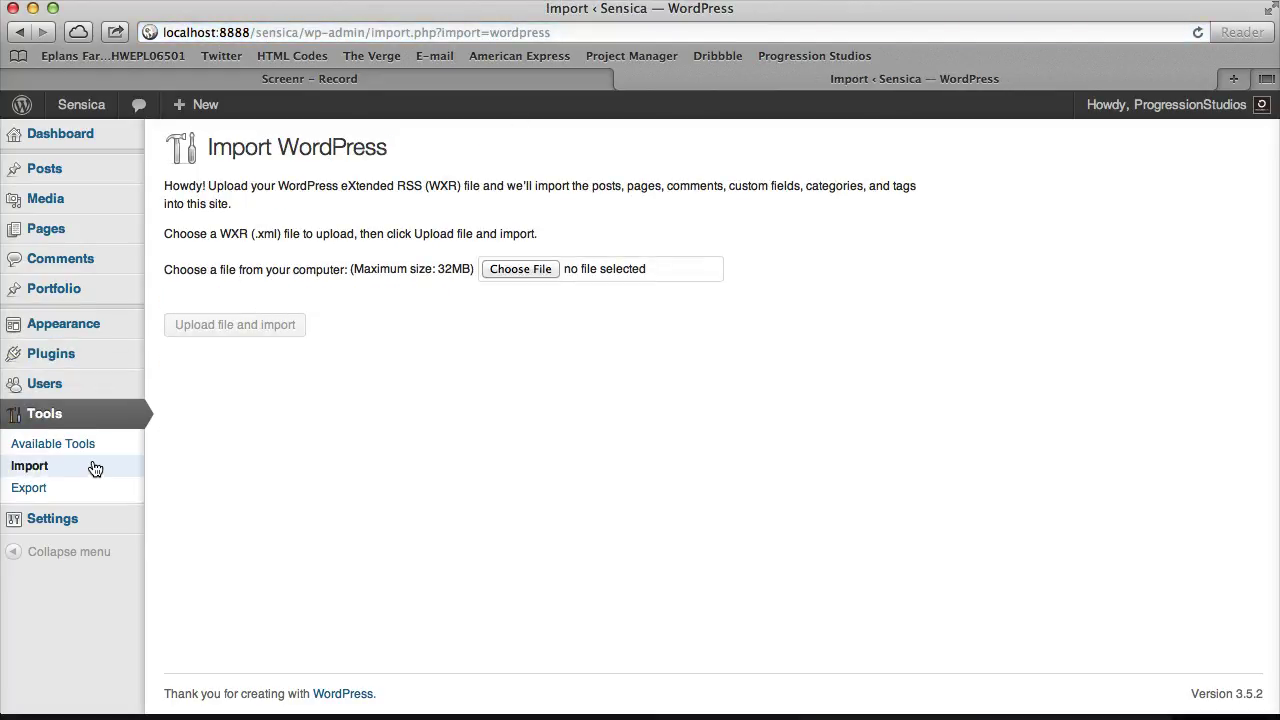
# Upload progressionstudios.wordpress.2013-07-16.xml from the Live Preview XML folder to the importer
pyautogui.click(524, 270)
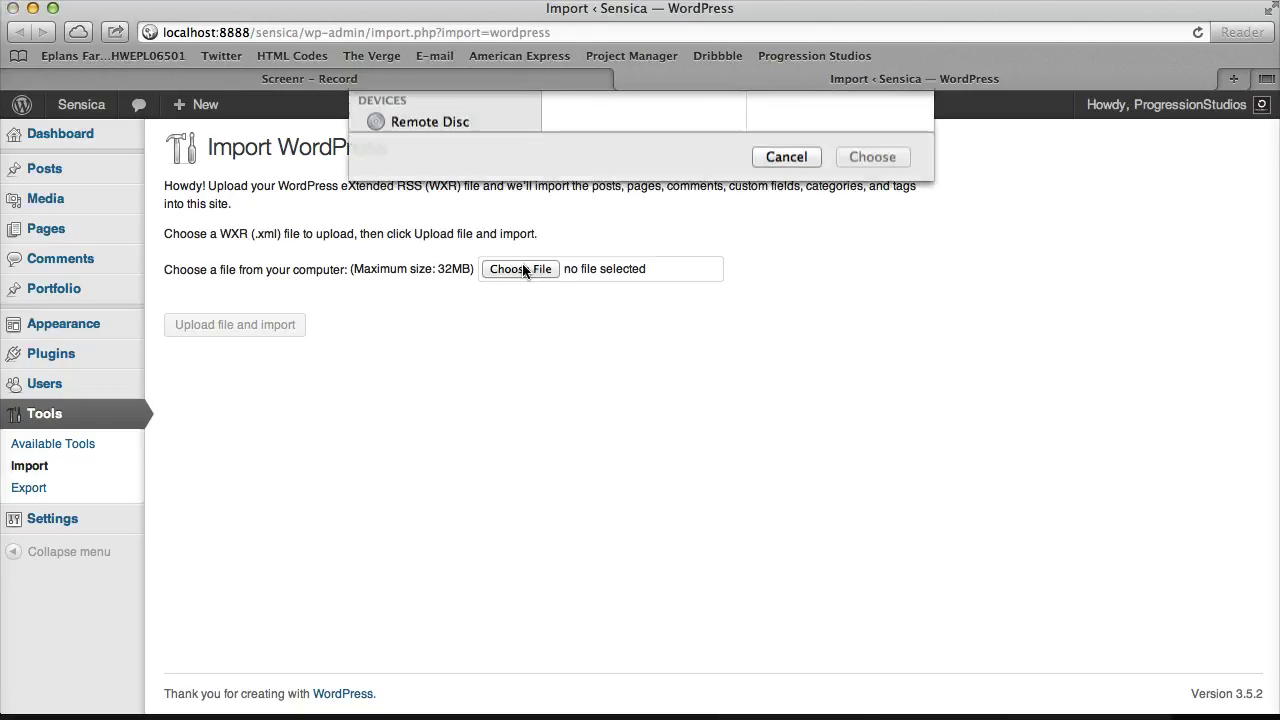
pyautogui.click(640, 162)
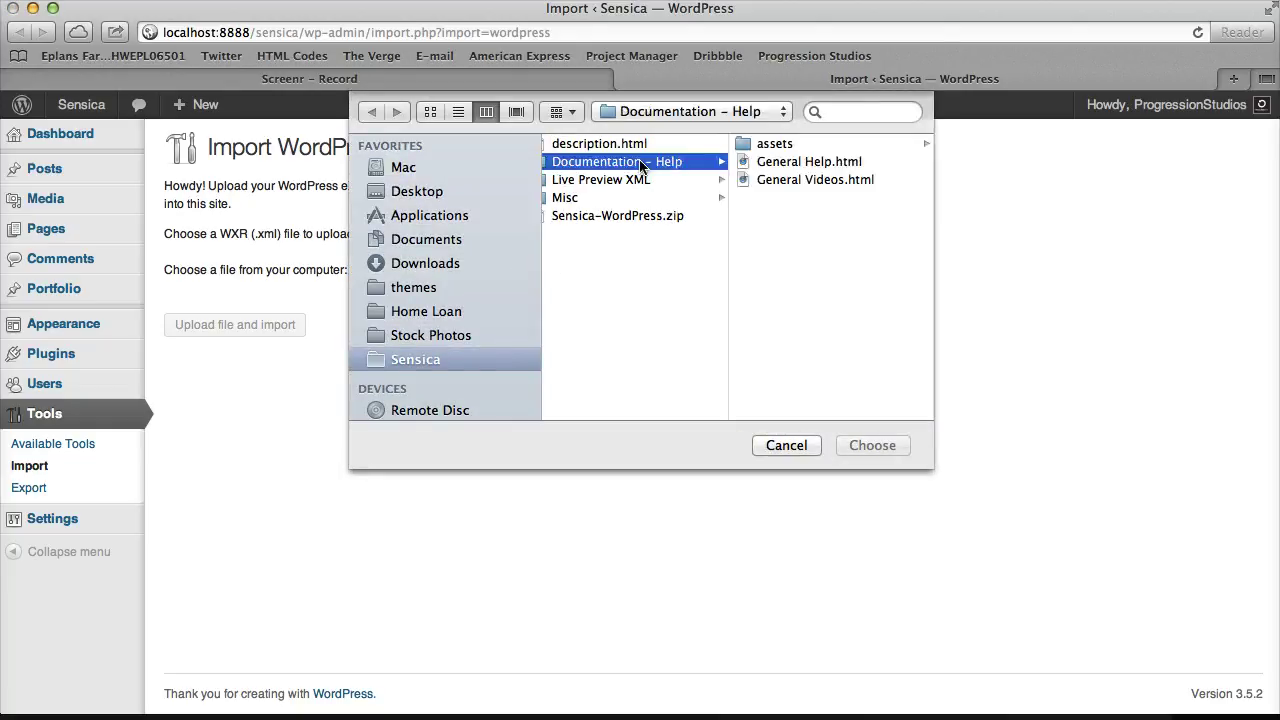
pyautogui.click(630, 180)
pyautogui.click(822, 146)
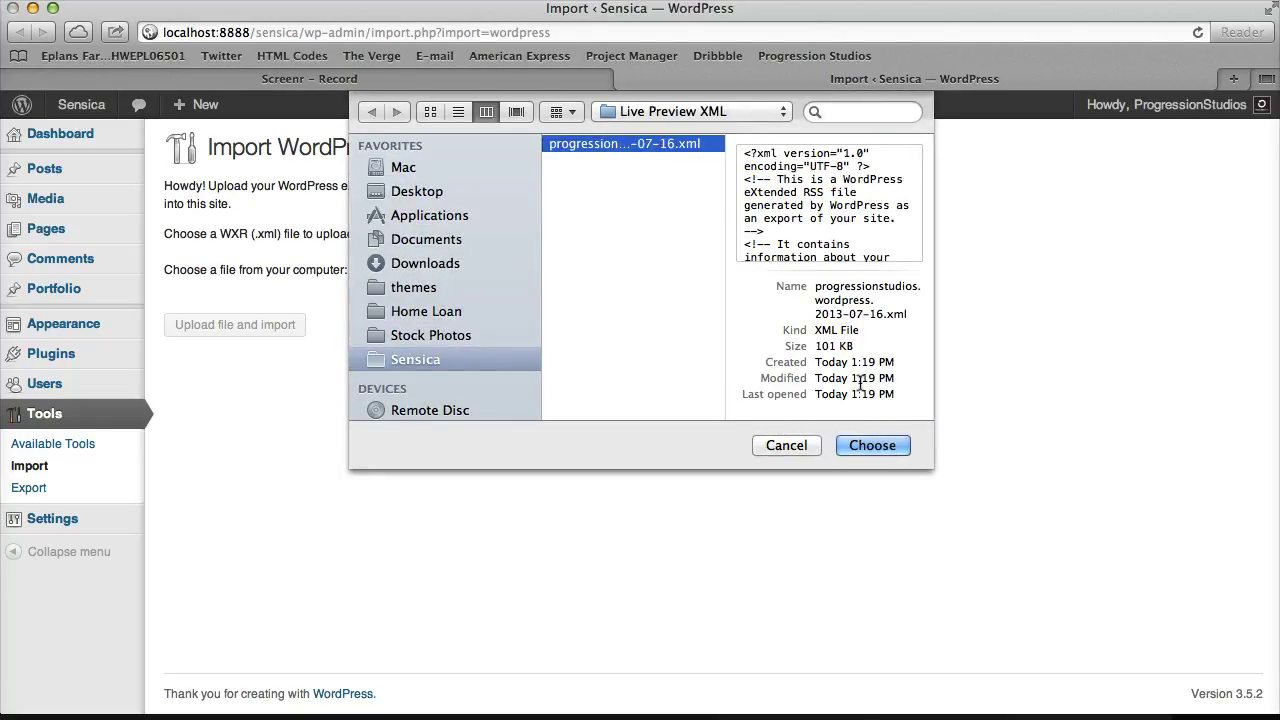
pyautogui.click(866, 448)
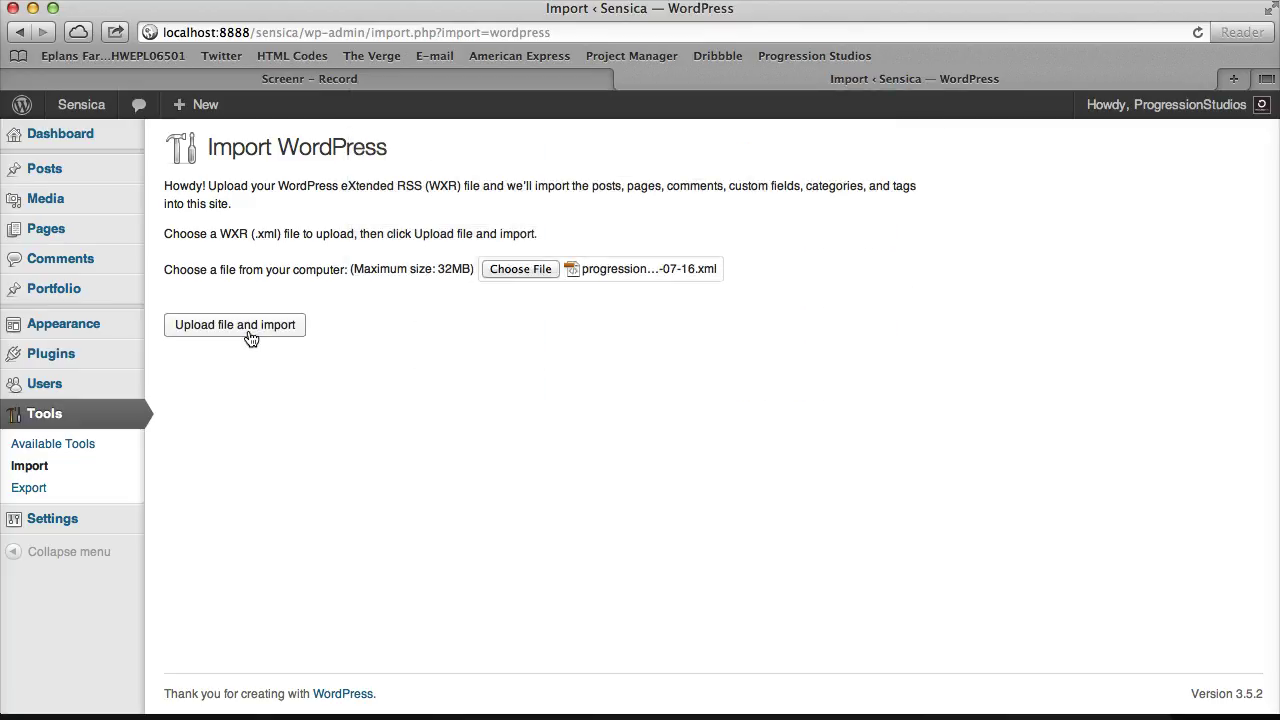
pyautogui.click(247, 330)
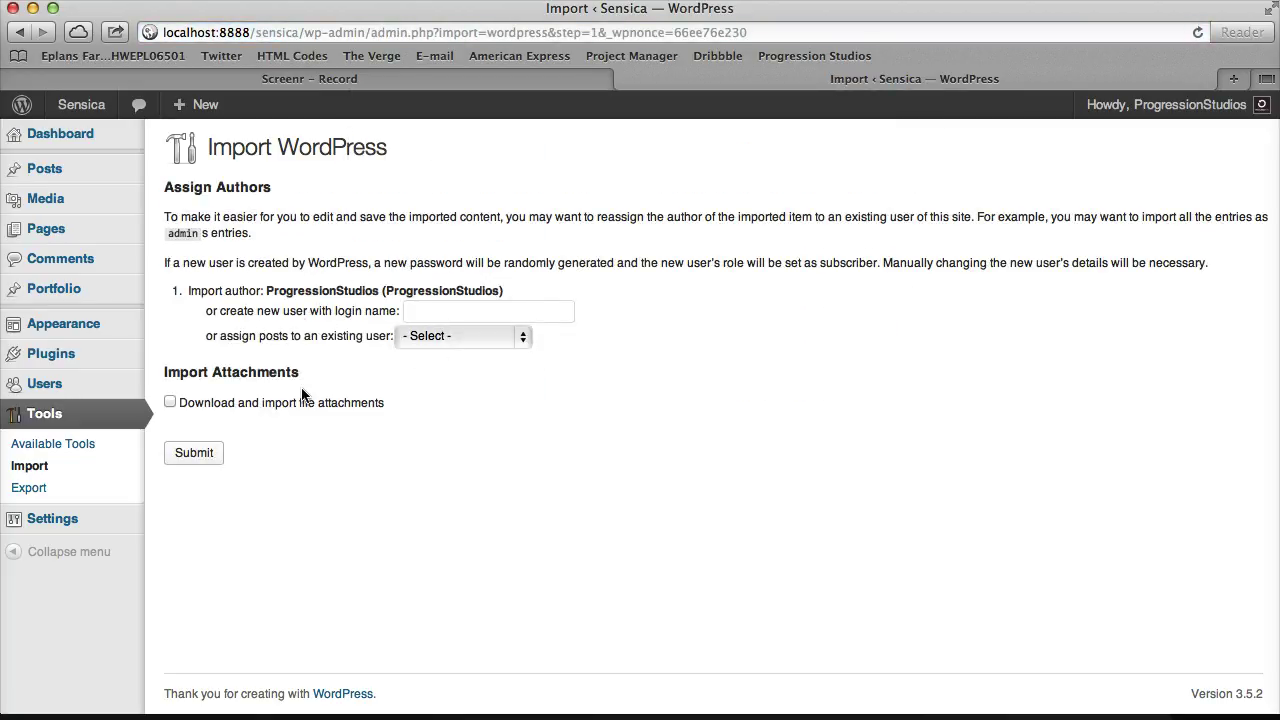
# Enable downloading and importing of file attachments for the import
pyautogui.moveTo(155, 372); pyautogui.dragTo(298, 375)
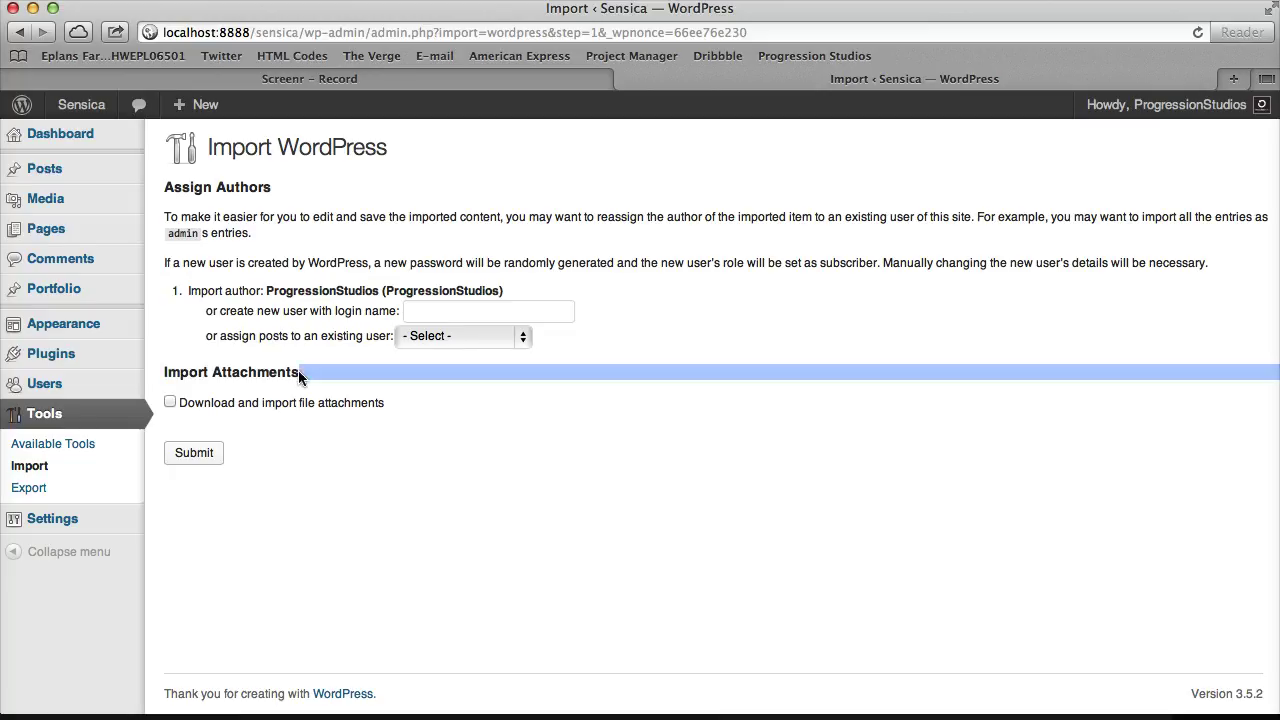
pyautogui.click(298, 372)
pyautogui.click(298, 372)
pyautogui.click(207, 404)
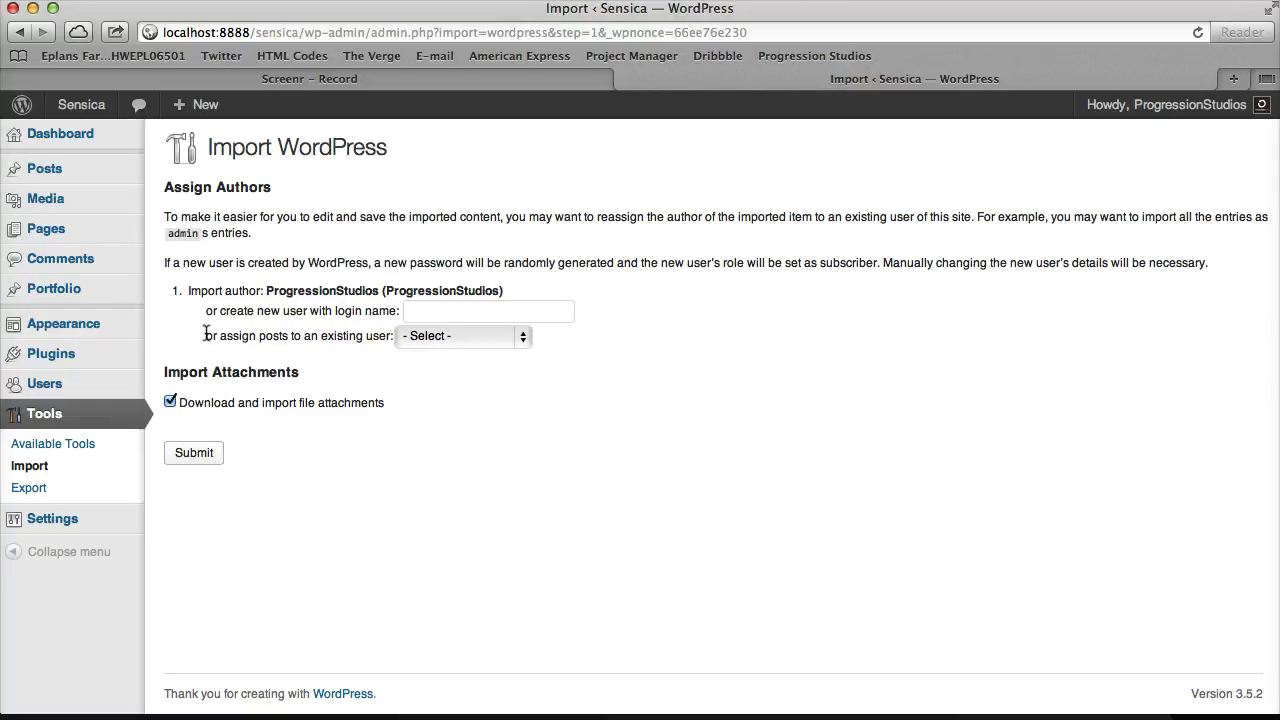
# Review the author assignment options and submit the import without assigning posts to an existing user
pyautogui.moveTo(212, 289); pyautogui.dragTo(390, 290)
pyautogui.doubleClick(336, 290)
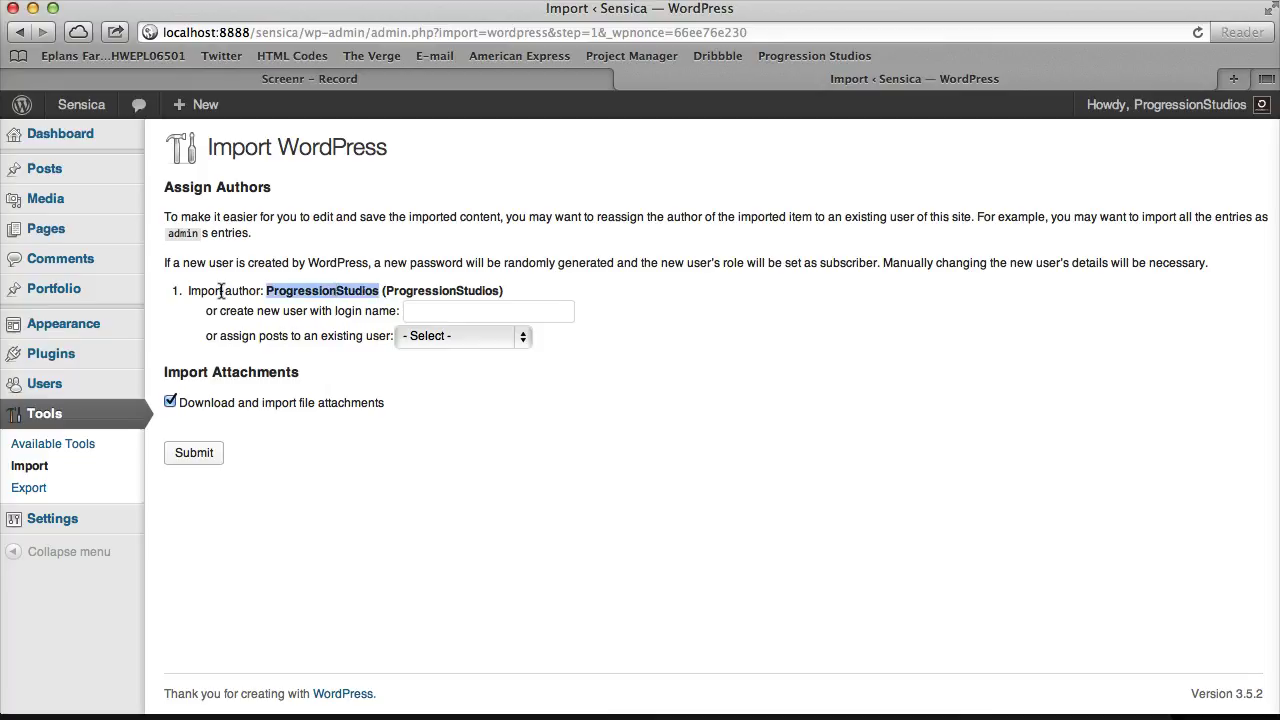
pyautogui.click(410, 336)
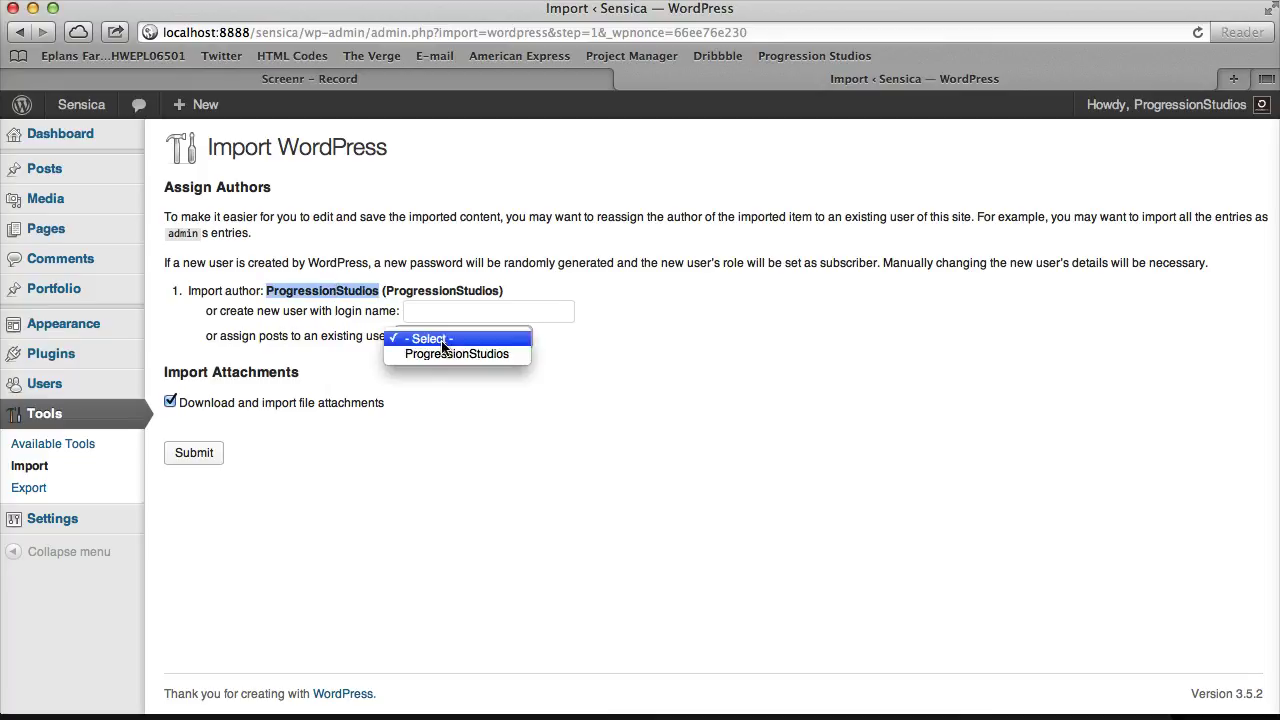
pyautogui.click(324, 337)
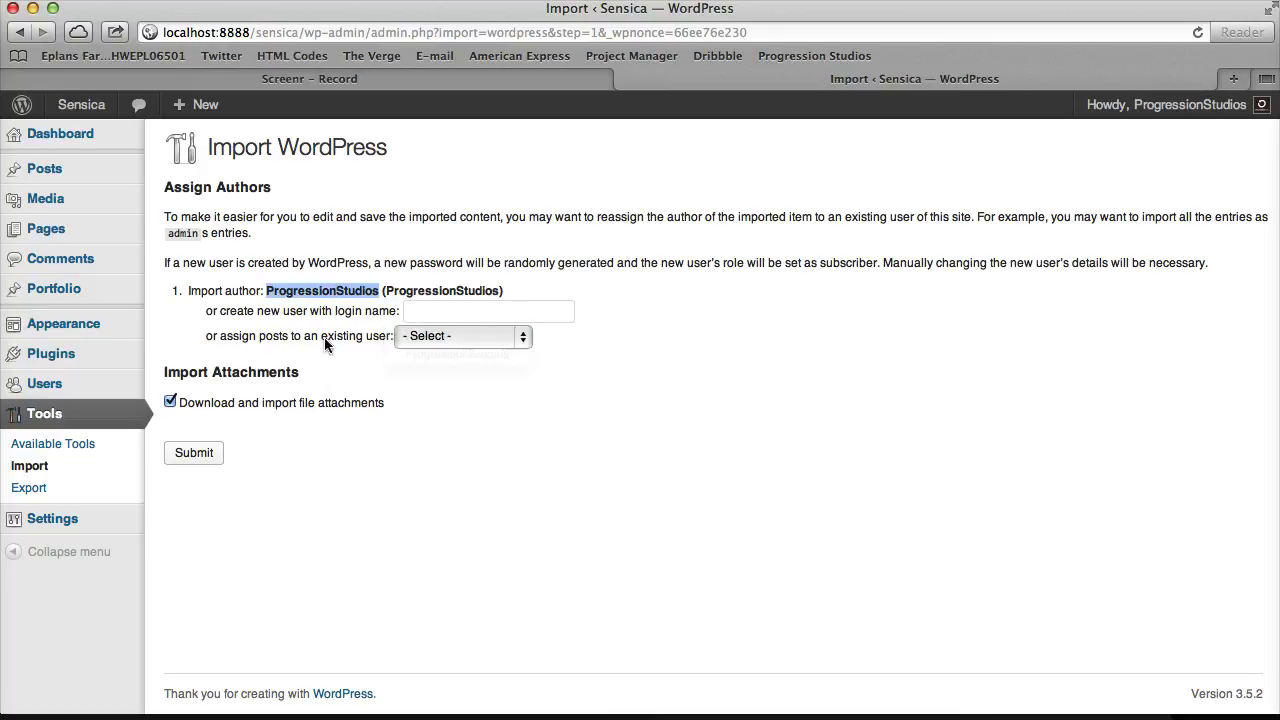
pyautogui.click(346, 336)
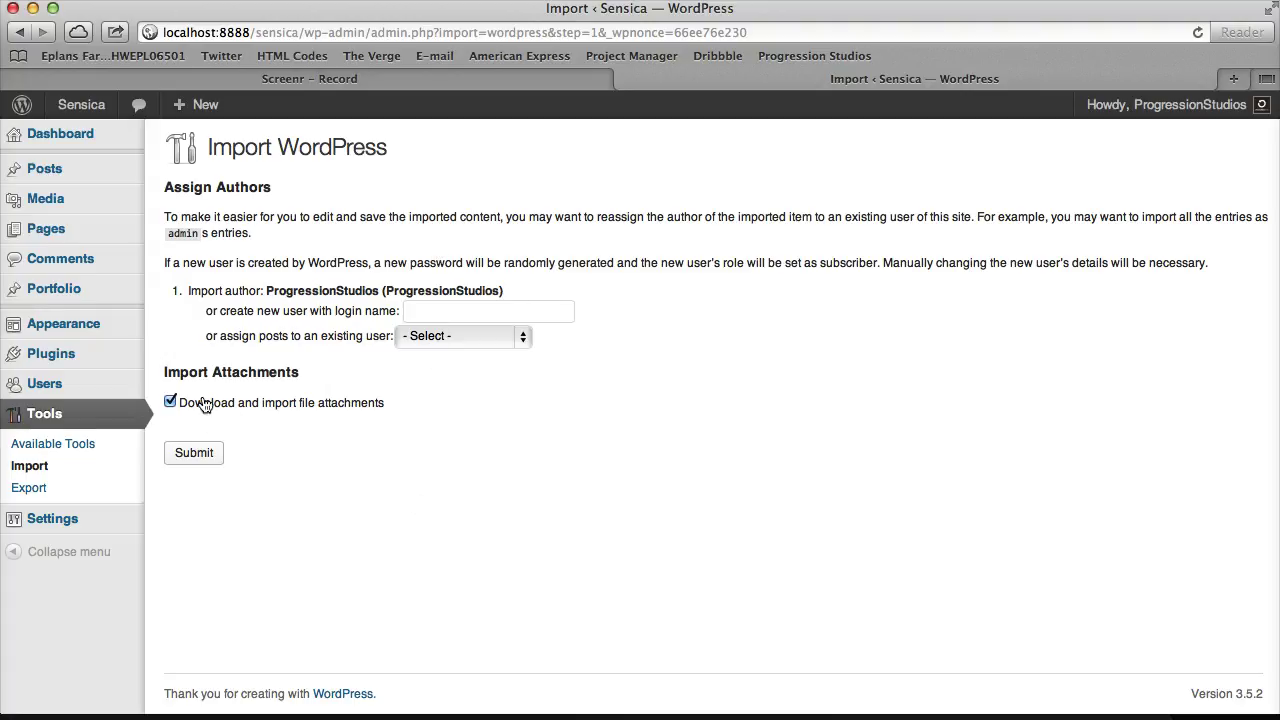
pyautogui.click(203, 456)
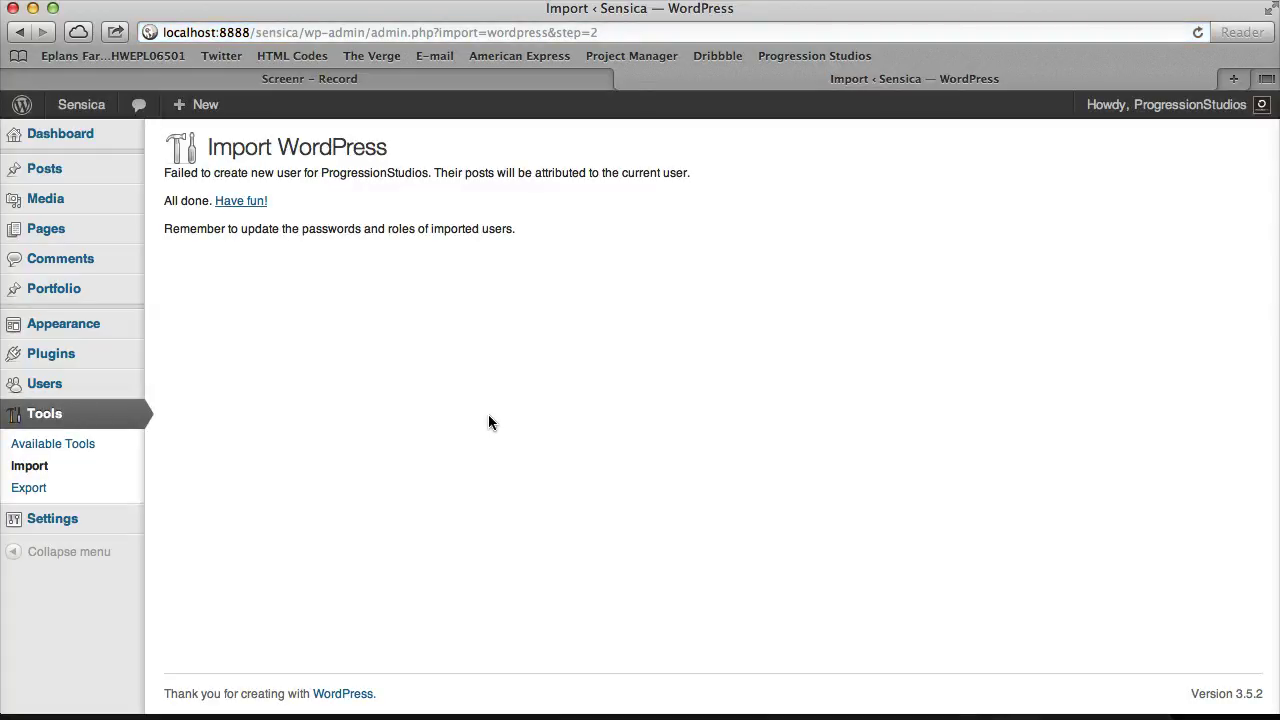
# Visit the site's front end and look through the imported sample posts
pyautogui.tripleClick(166, 202)
pyautogui.click(361, 204)
pyautogui.click(92, 110)
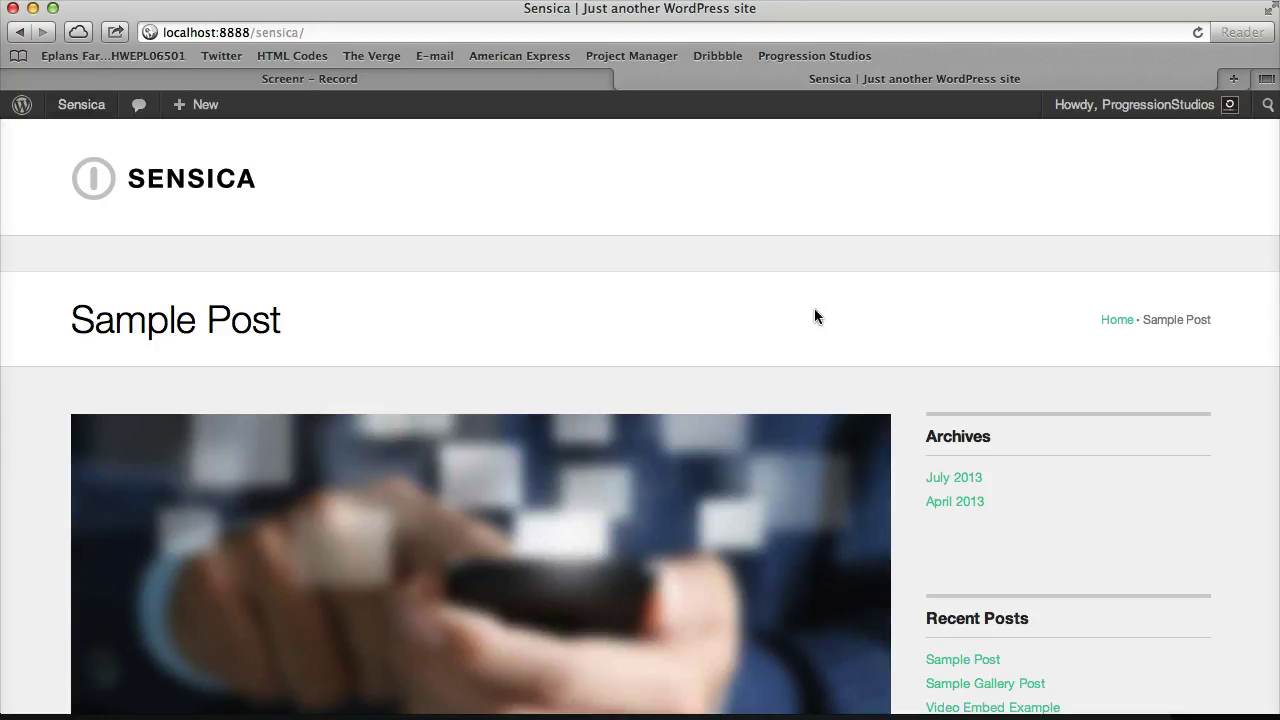
pyautogui.scroll(-10, 904, 338)
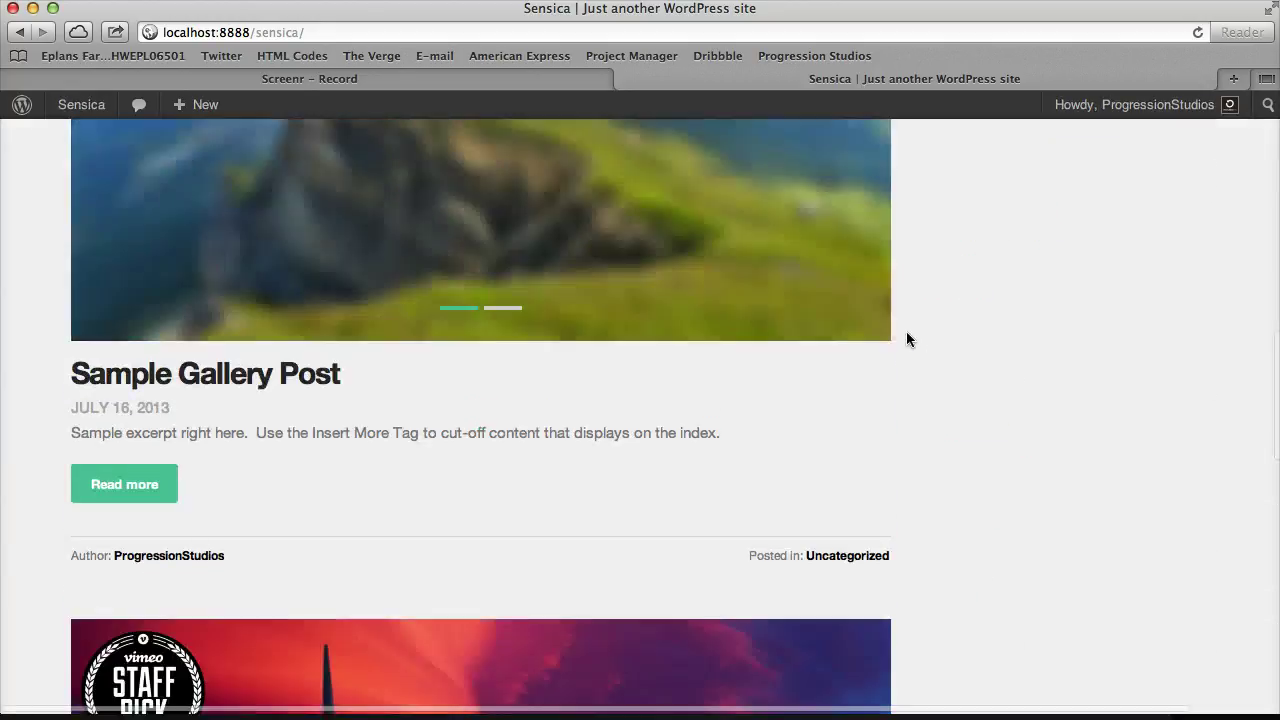
pyautogui.scroll(10, 906, 338)
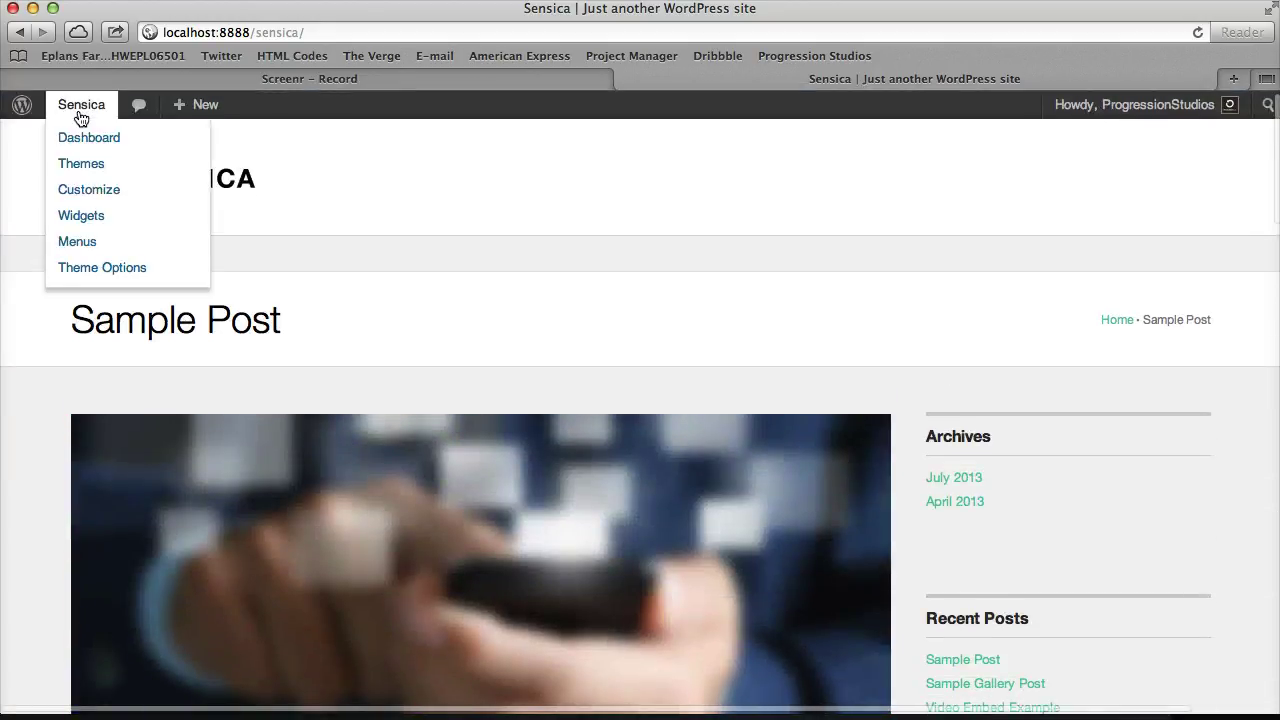
# In the Reading settings, use a static front page with Home as front page and Latest News as posts page, and save
pyautogui.click(82, 110)
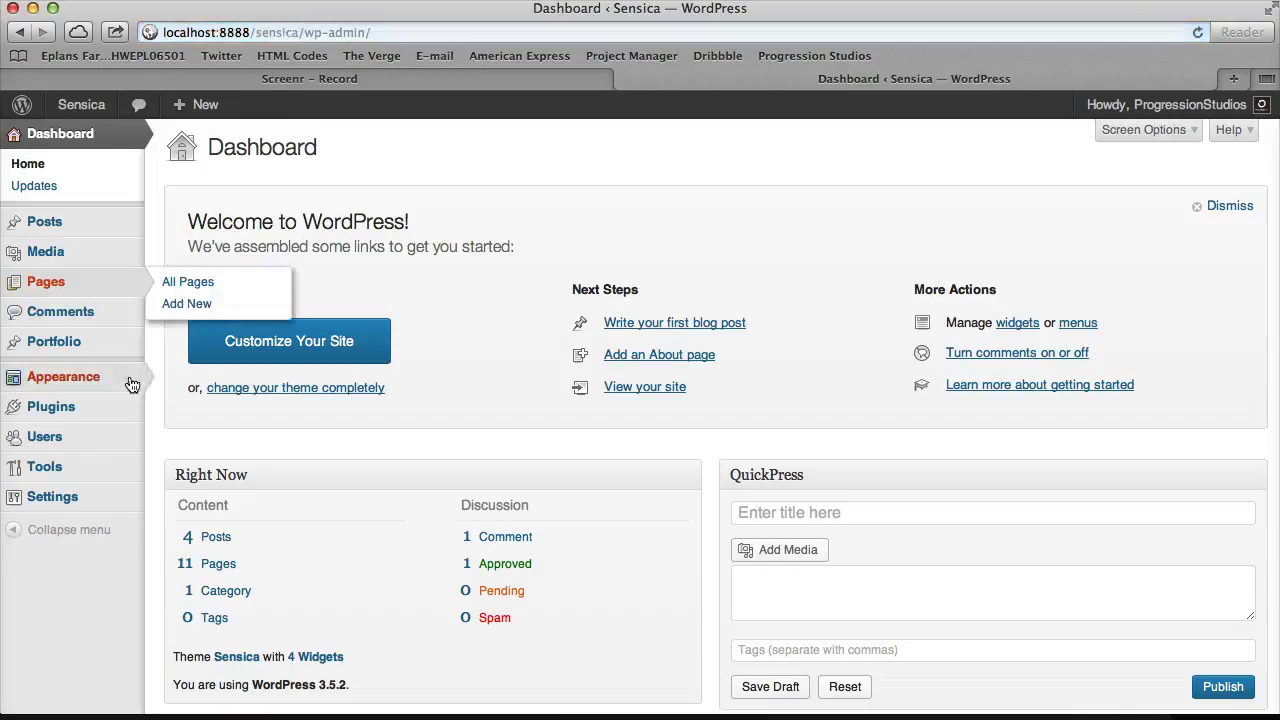
pyautogui.moveTo(105, 503)
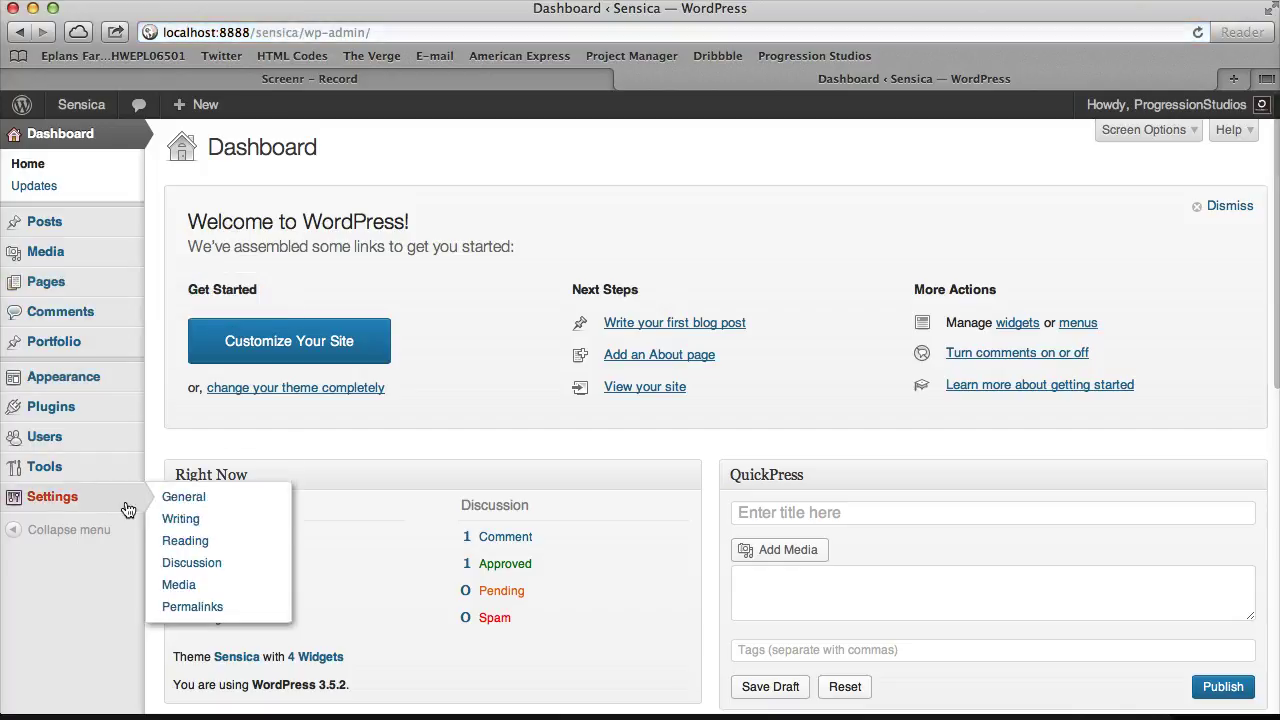
pyautogui.click(190, 540)
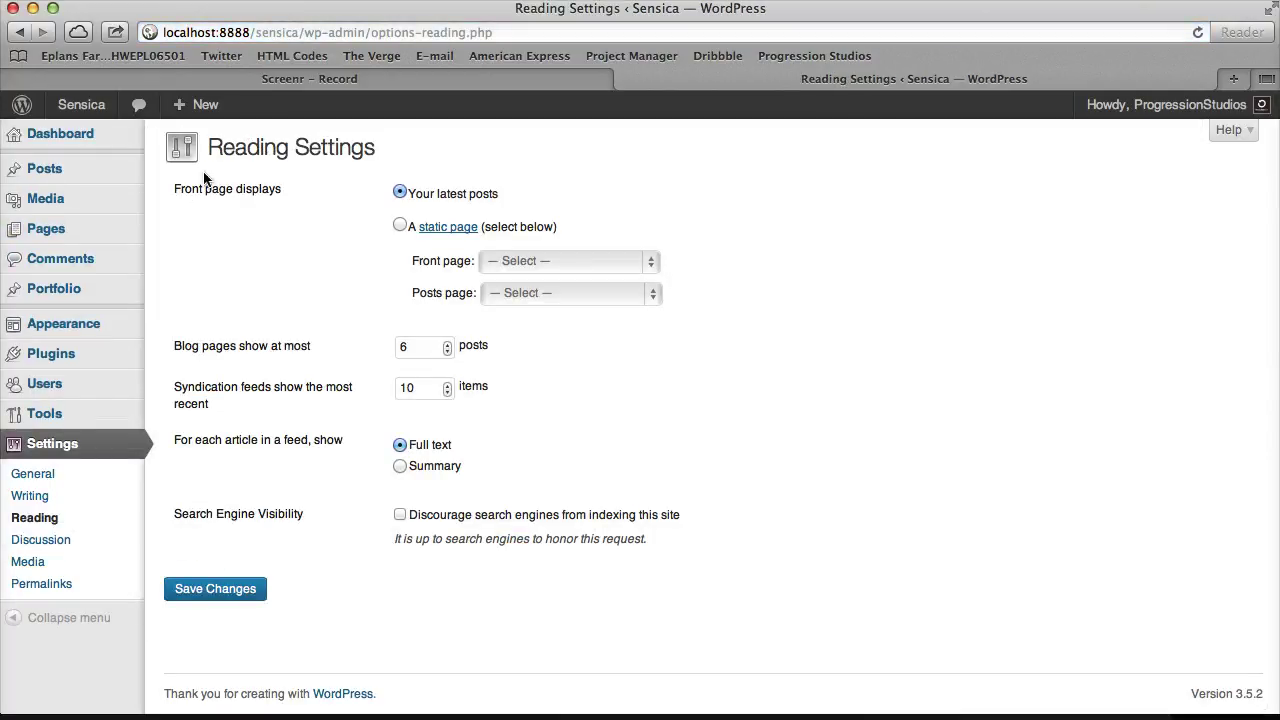
pyautogui.moveTo(182, 190); pyautogui.dragTo(278, 195)
pyautogui.click(278, 200)
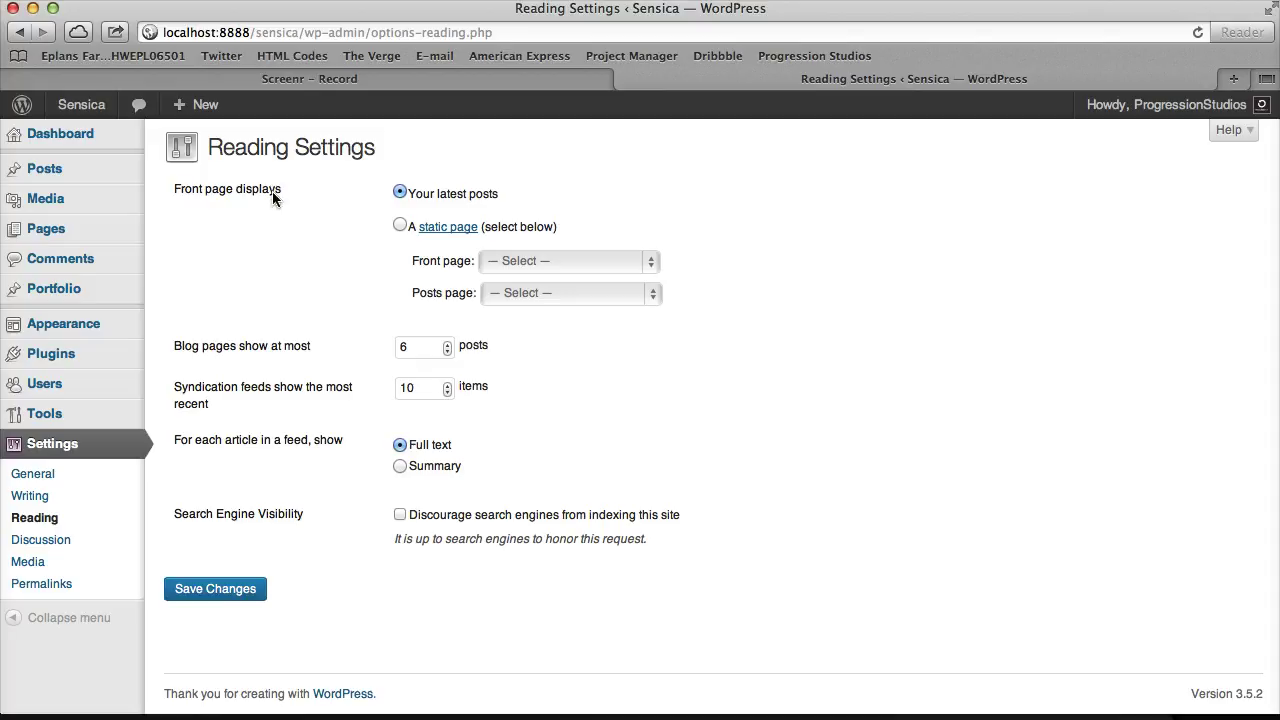
pyautogui.click(400, 224)
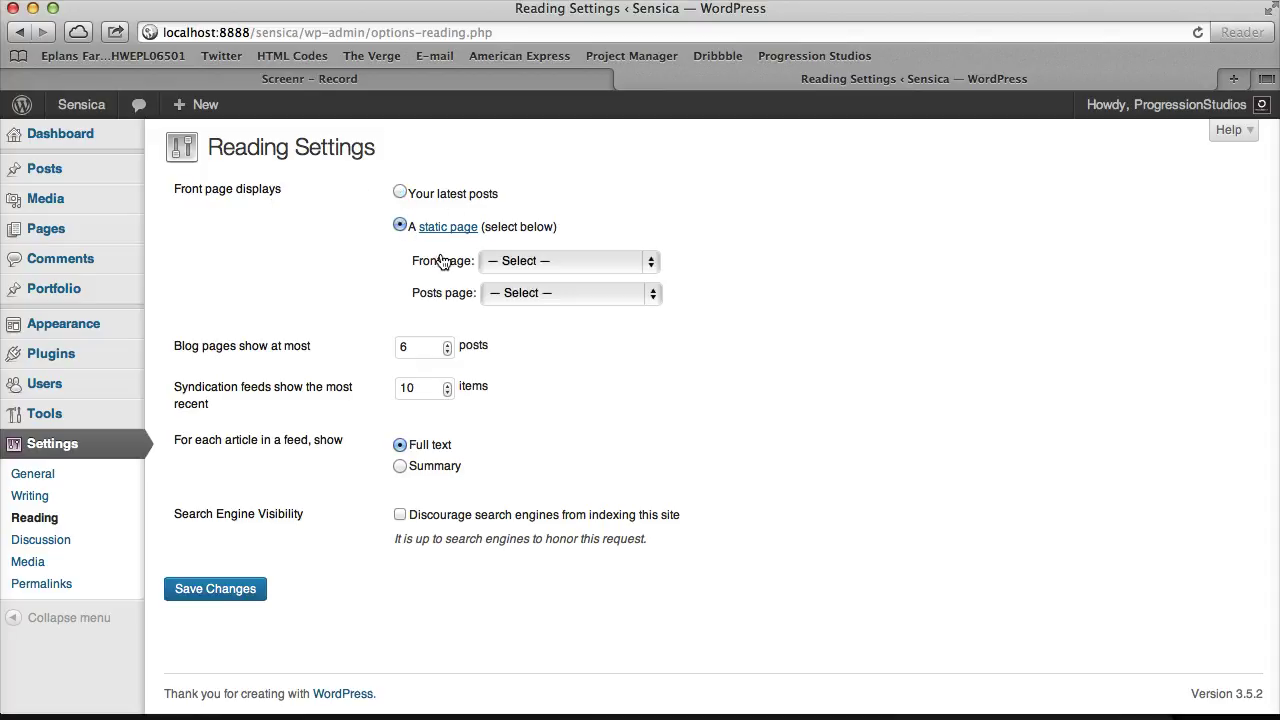
pyautogui.click(536, 262)
pyautogui.click(550, 339)
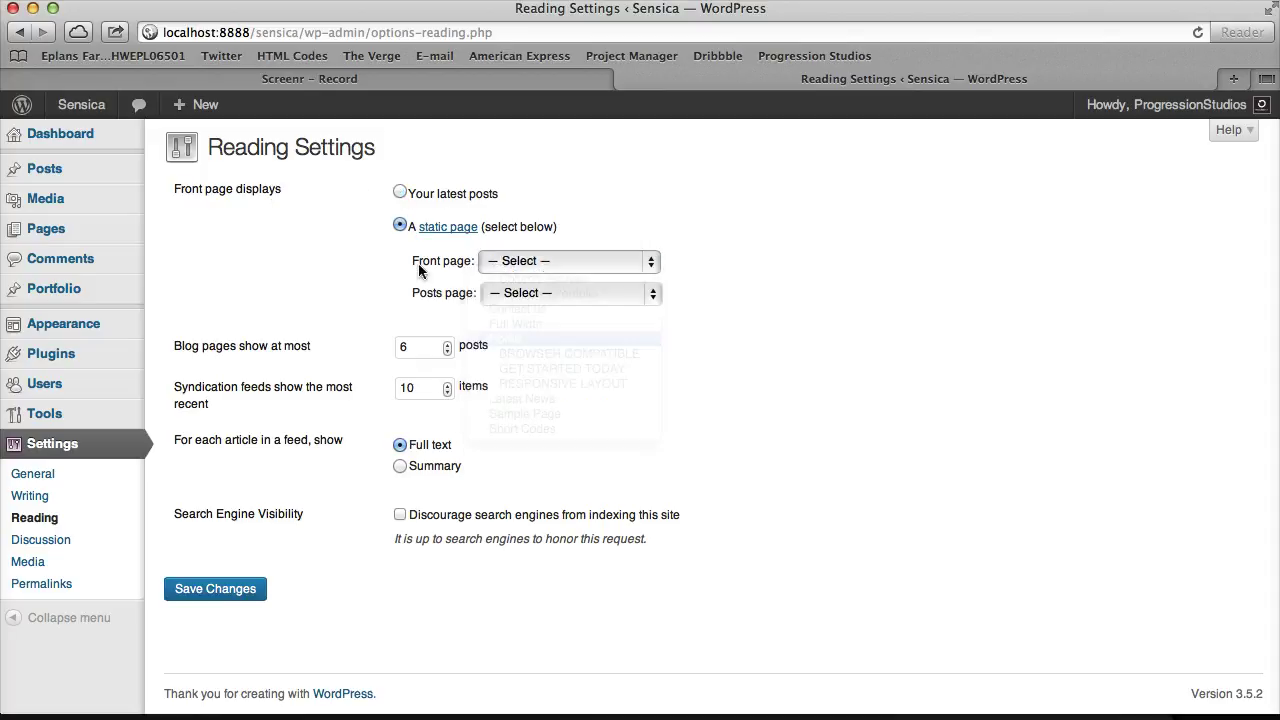
pyautogui.click(520, 295)
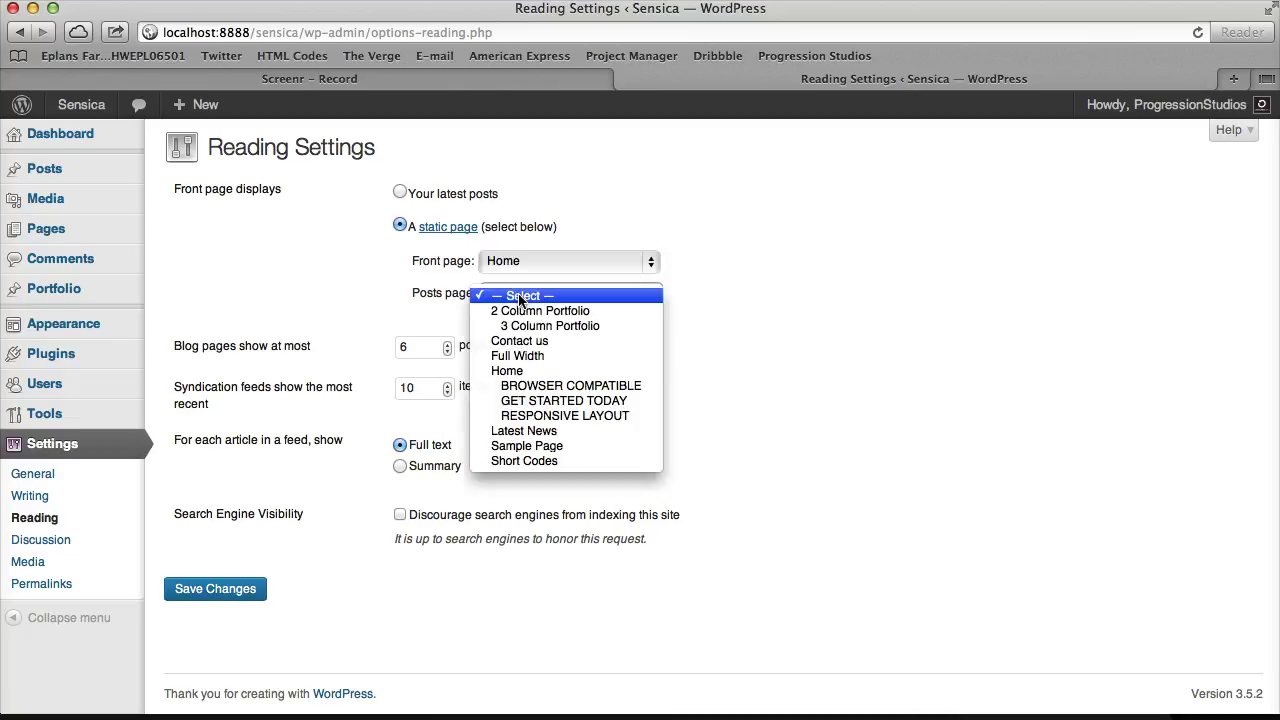
pyautogui.click(530, 430)
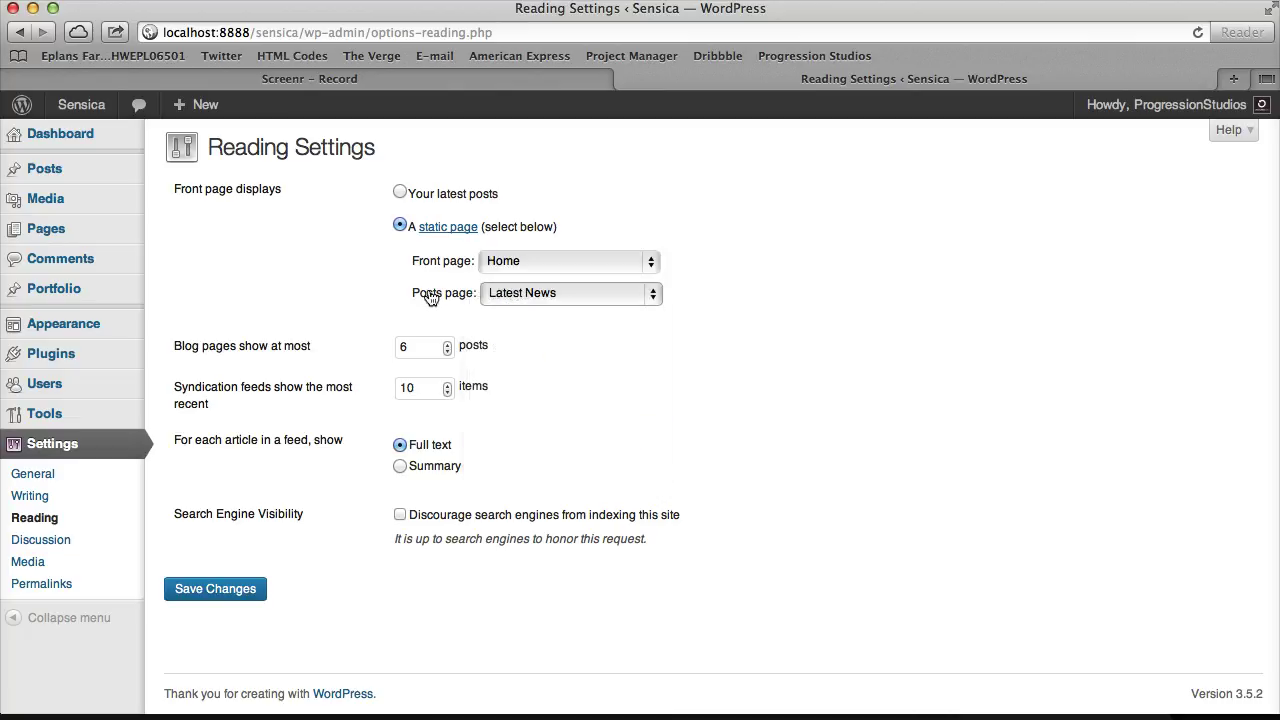
pyautogui.click(230, 589)
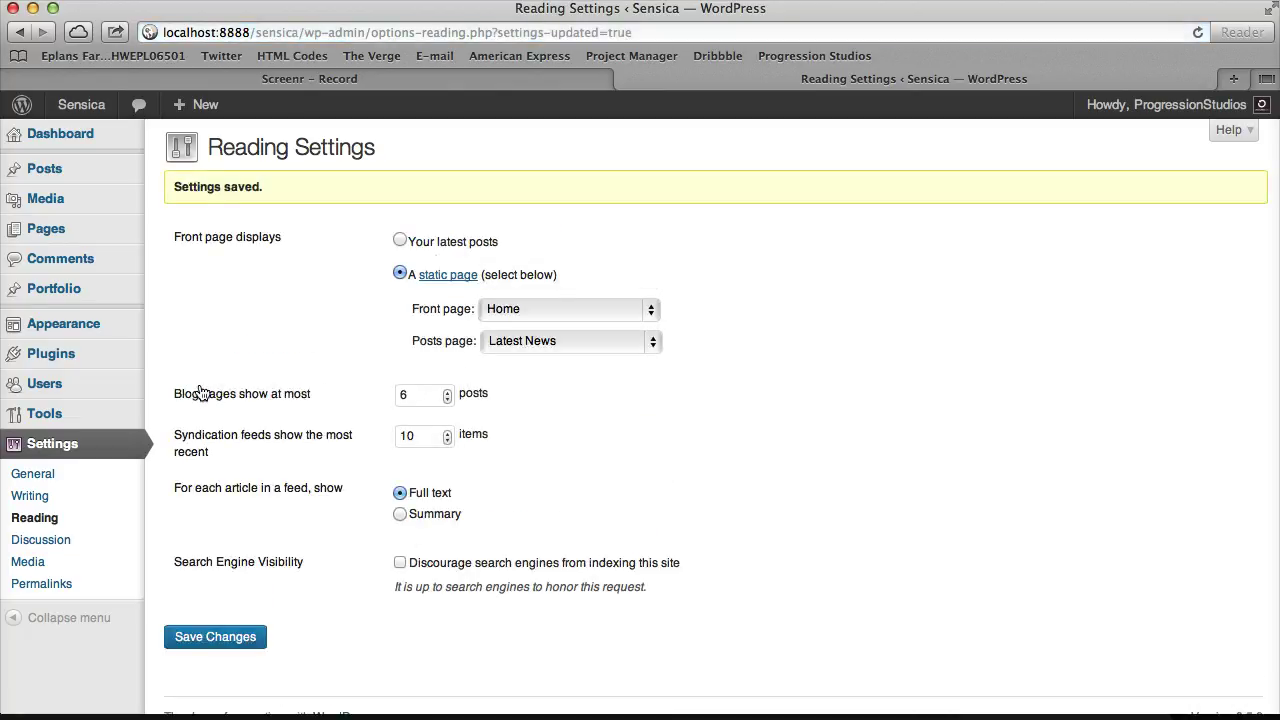
# Open the site's menu management page and view the Main Navigation and Footer Navigation menus
pyautogui.moveTo(115, 326)
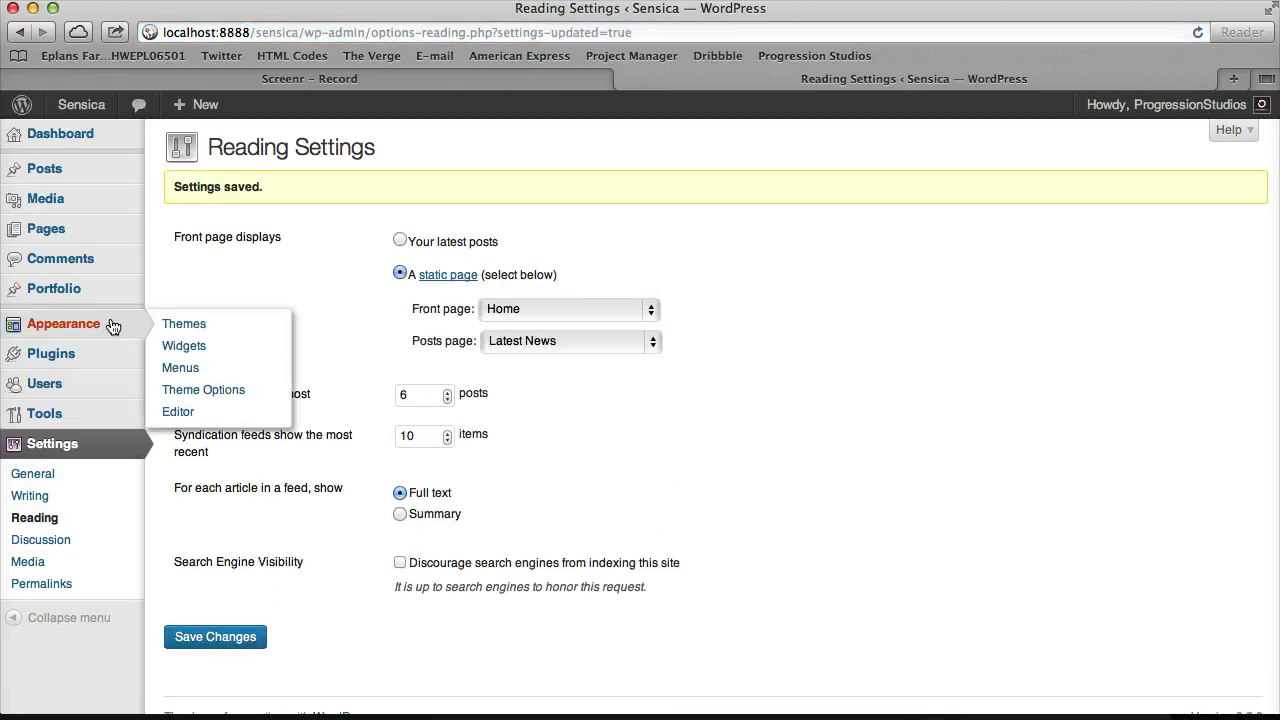
pyautogui.click(212, 370)
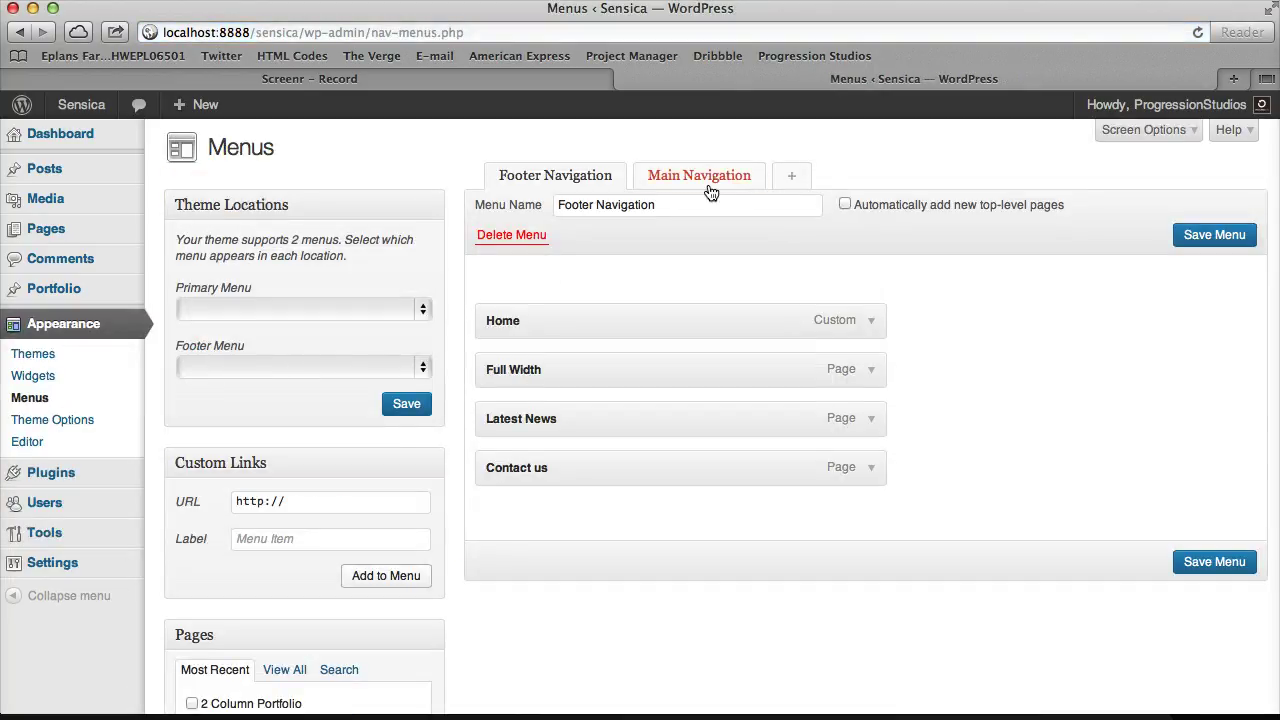
pyautogui.click(710, 191)
pyautogui.click(567, 182)
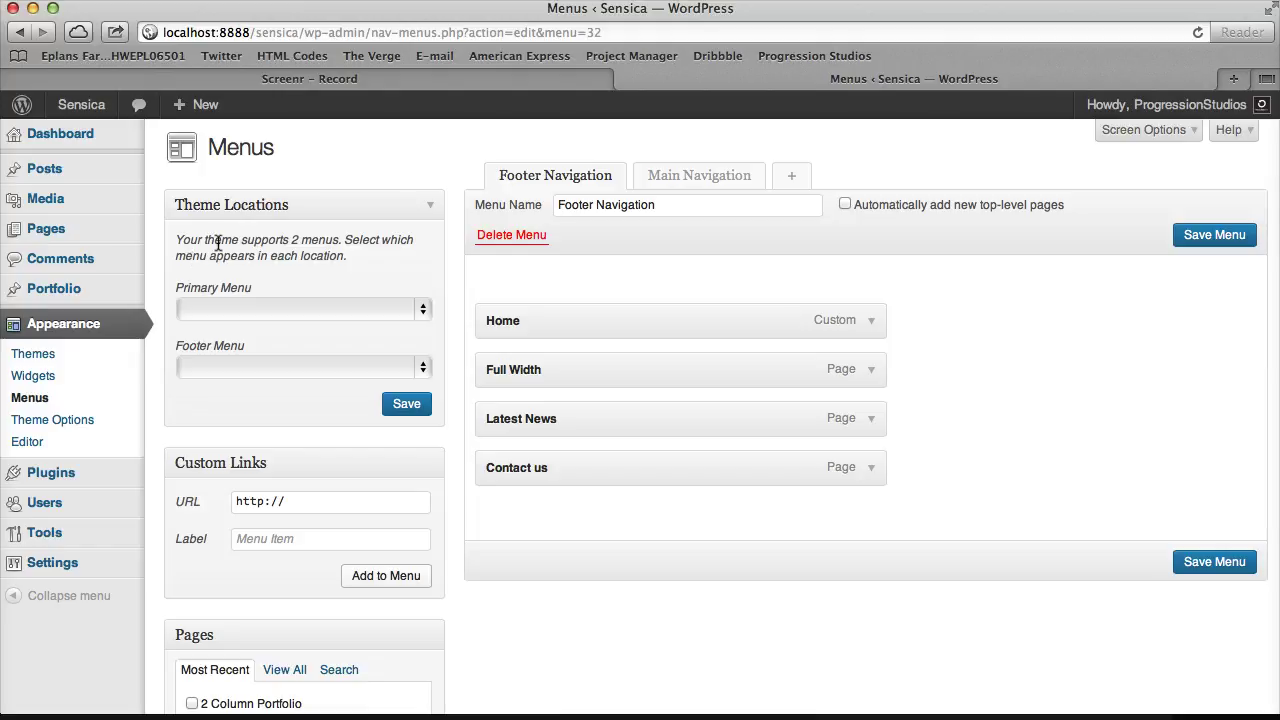
# Assign Main Navigation as the Primary Menu and Footer Navigation as the Footer Menu, and save the theme locations
pyautogui.moveTo(199, 240); pyautogui.dragTo(333, 250)
pyautogui.click(333, 250)
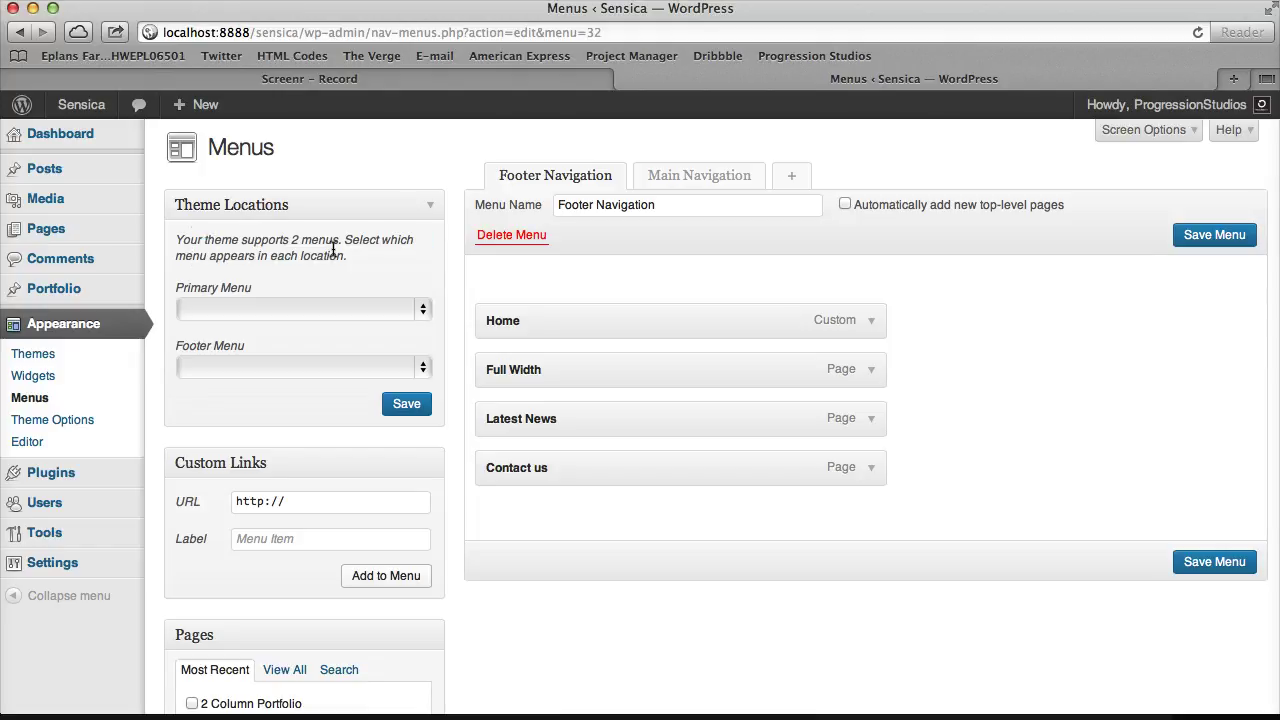
pyautogui.click(291, 310)
pyautogui.click(273, 341)
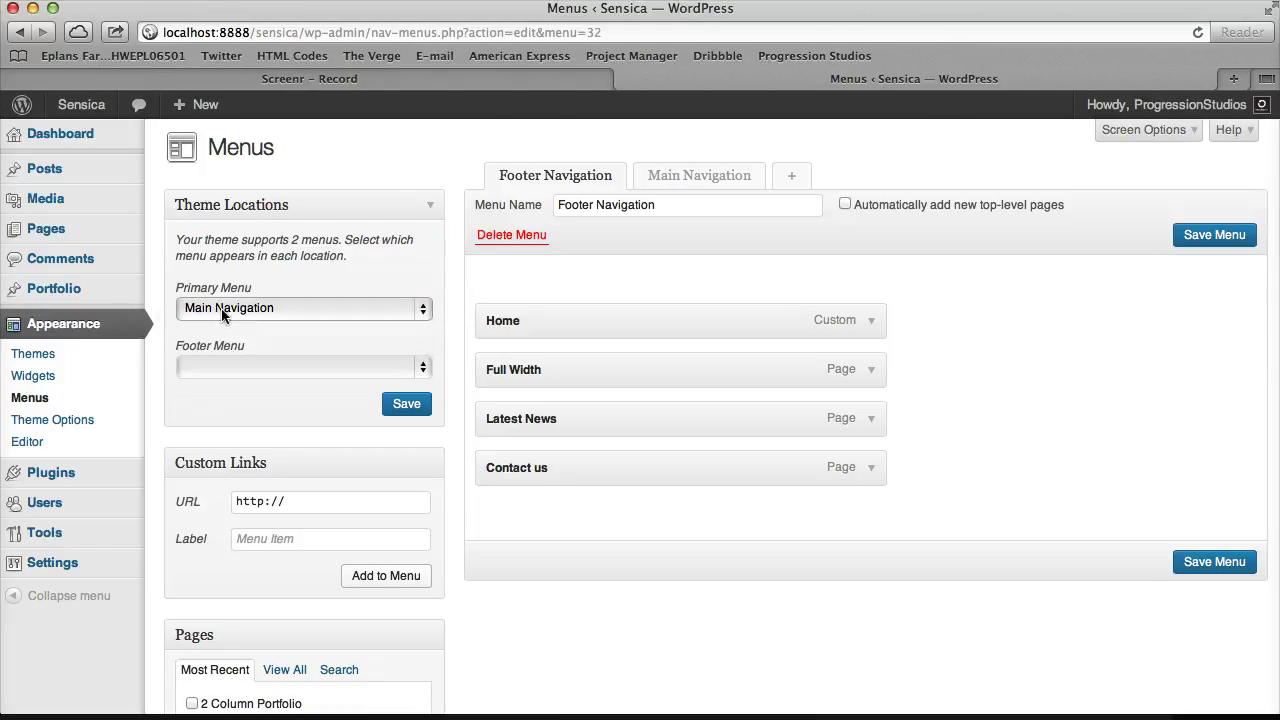
pyautogui.click(248, 372)
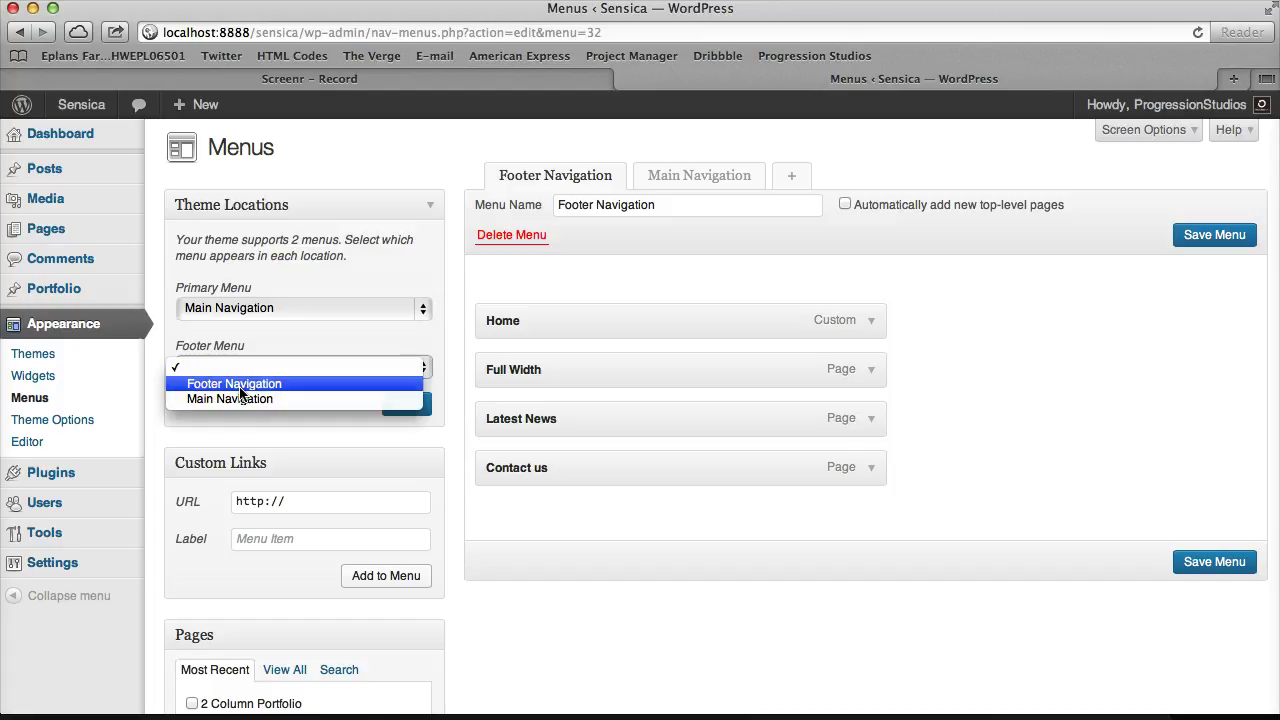
pyautogui.click(240, 384)
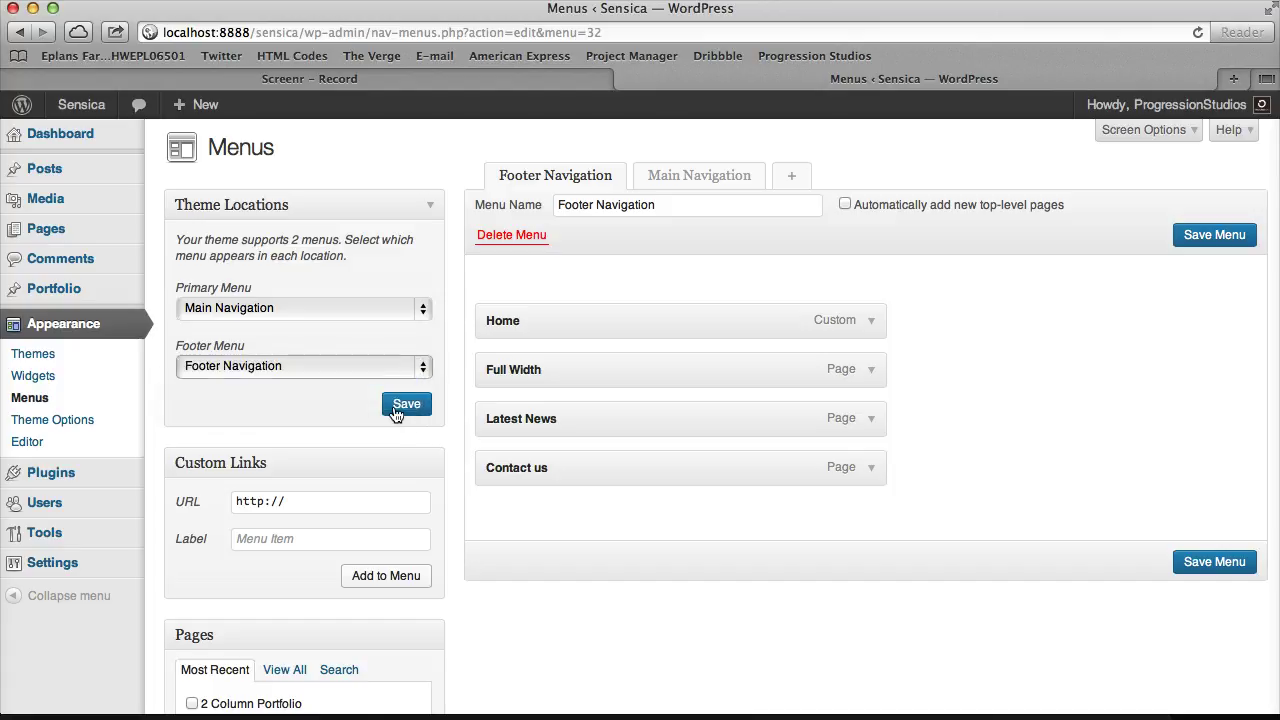
pyautogui.click(396, 410)
# Open the site's front end in a new tab and check the header navigation with its Templates submenu
pyautogui.rightClick(72, 104)
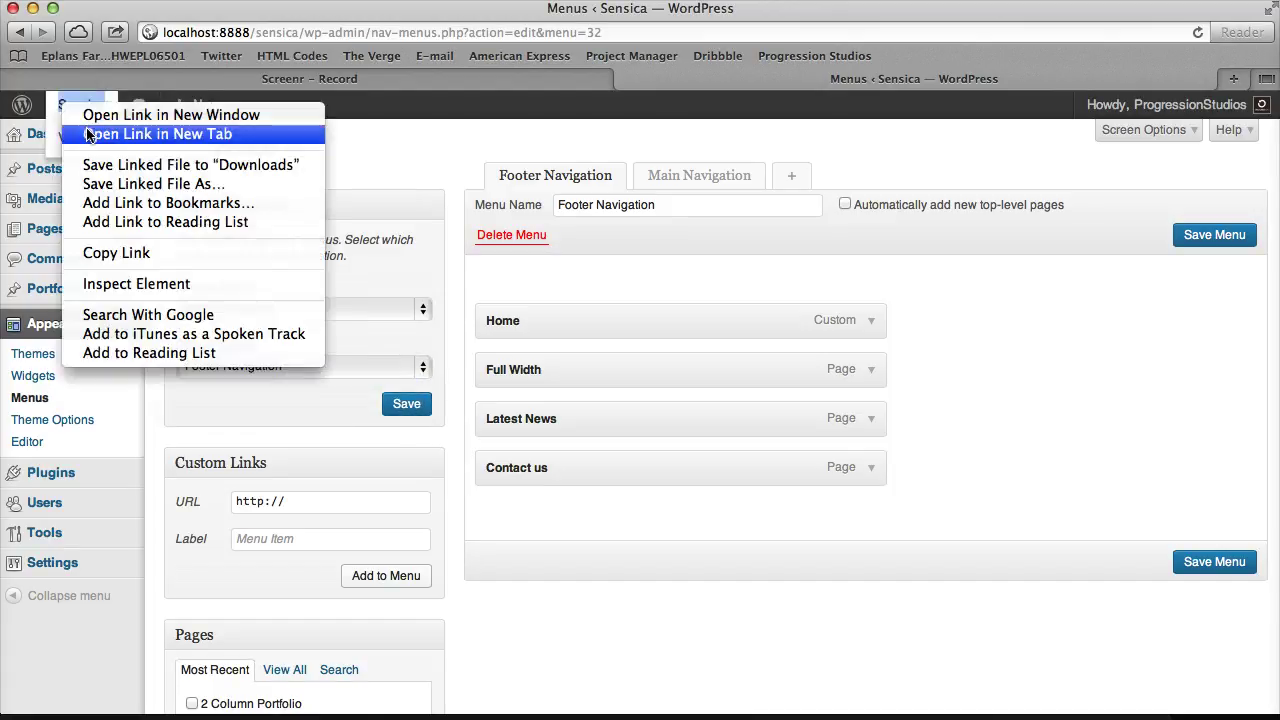
pyautogui.click(171, 134)
pyautogui.click(1100, 80)
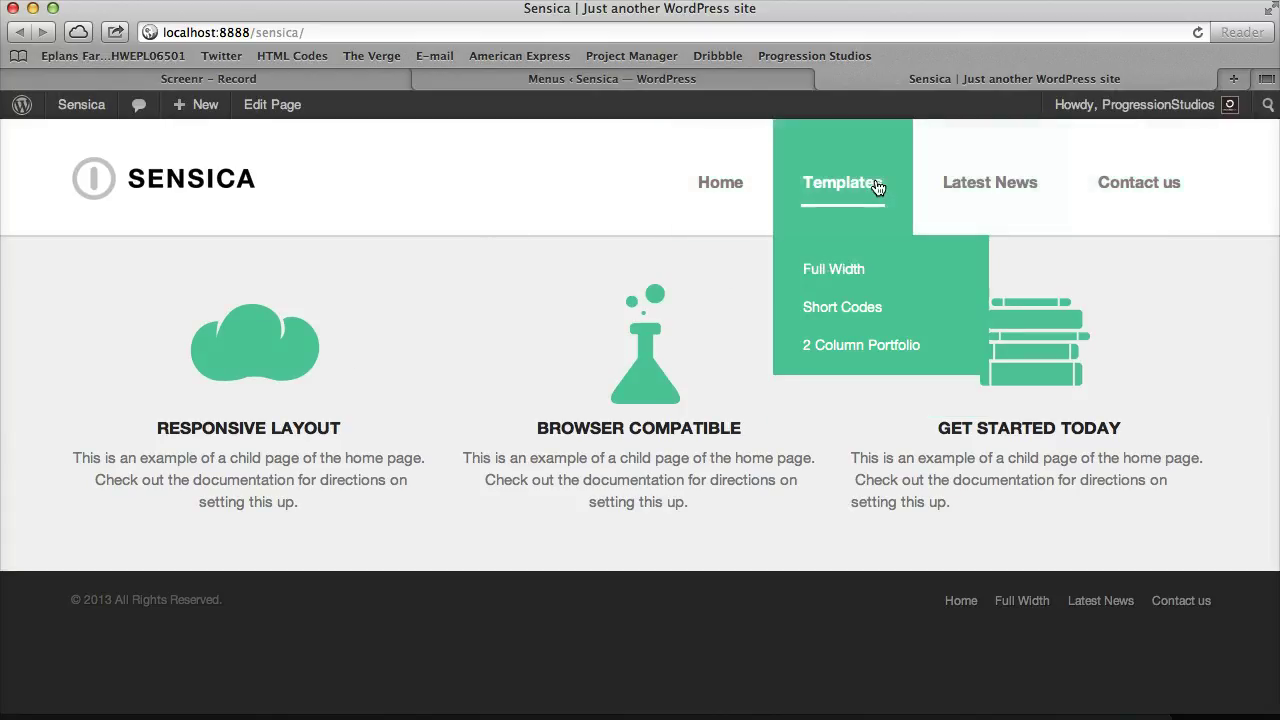
# Open the Home page for editing from the Pages list and go to its Portfolio Category option
pyautogui.click(685, 80)
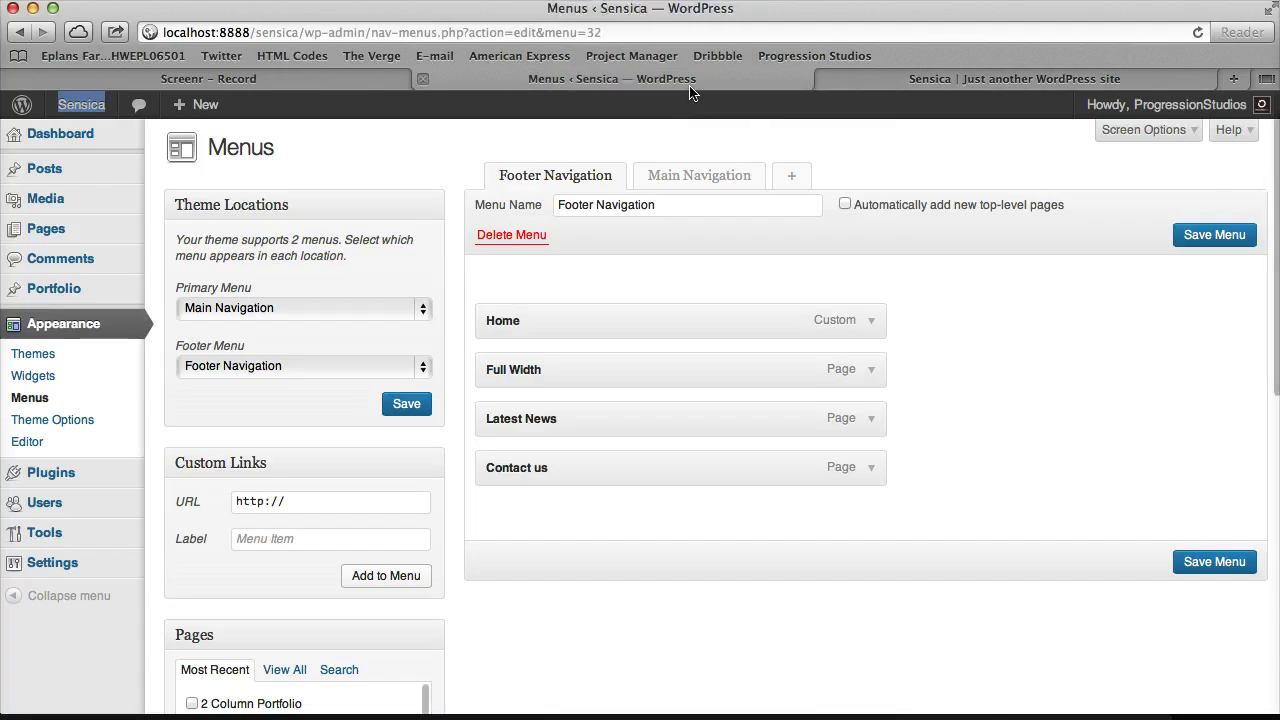
pyautogui.click(94, 232)
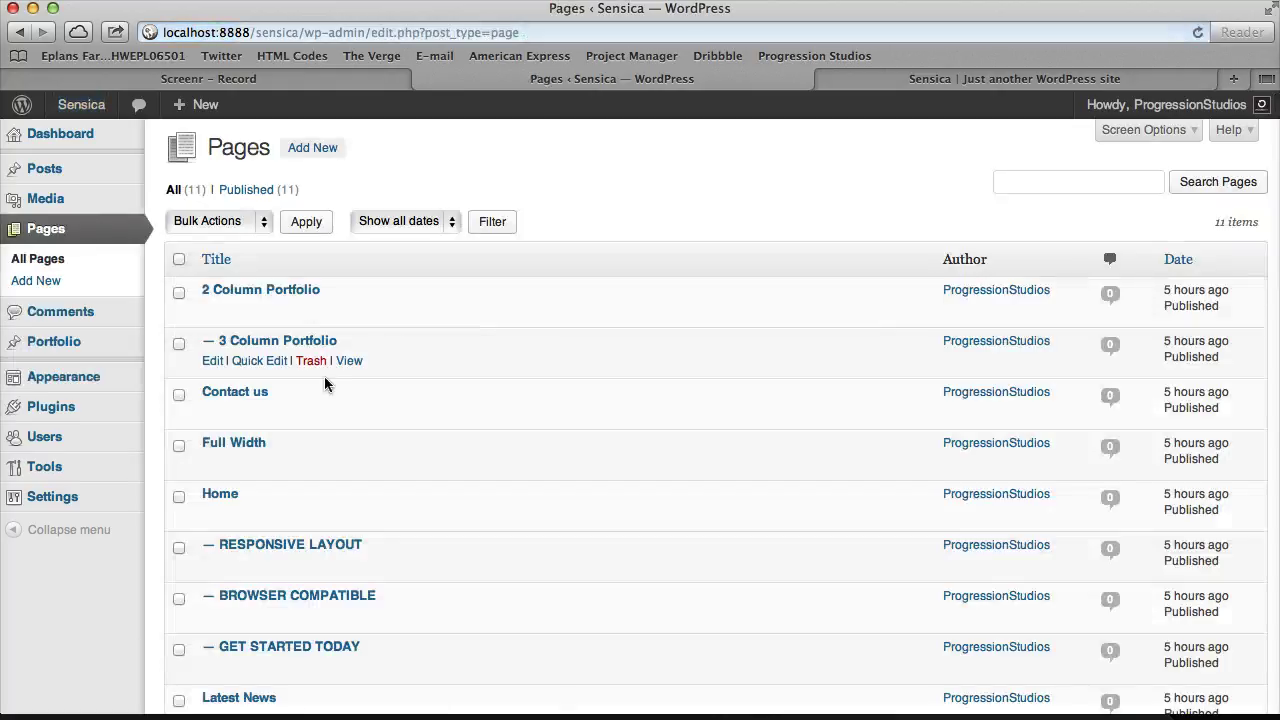
pyautogui.click(213, 516)
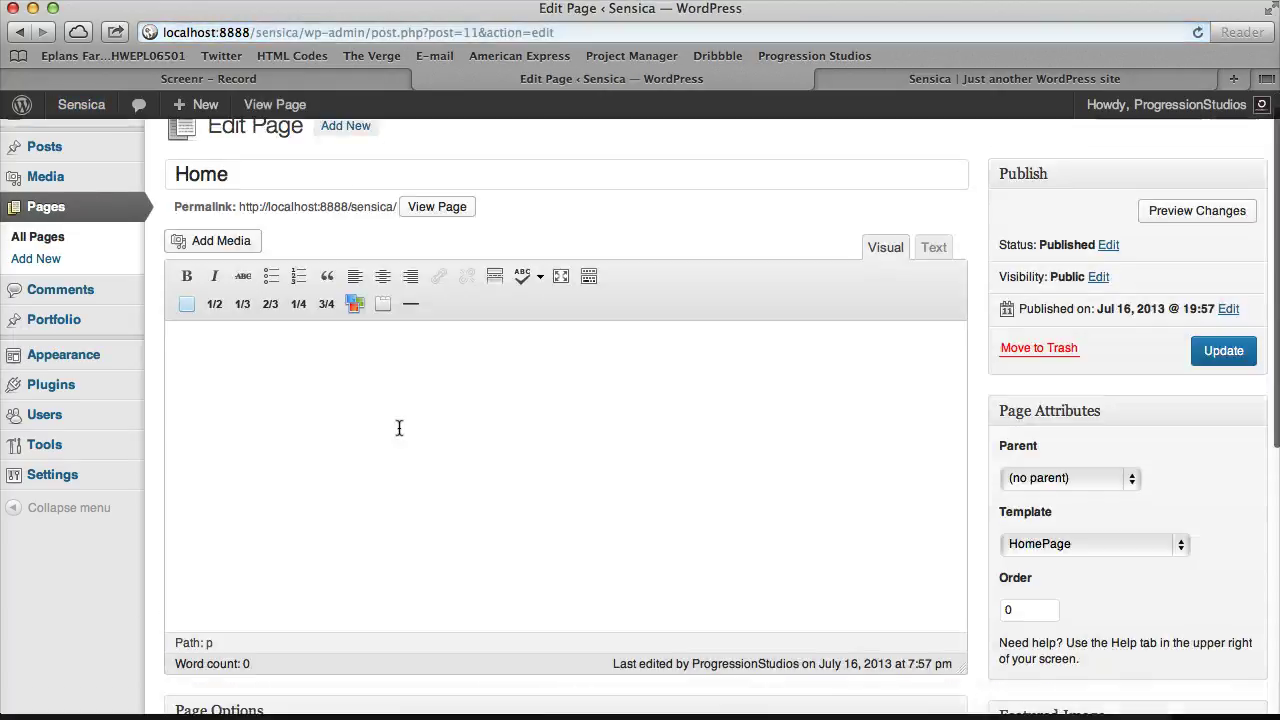
pyautogui.scroll(-5, 212, 332)
pyautogui.moveTo(171, 336); pyautogui.dragTo(302, 344)
pyautogui.click(359, 396)
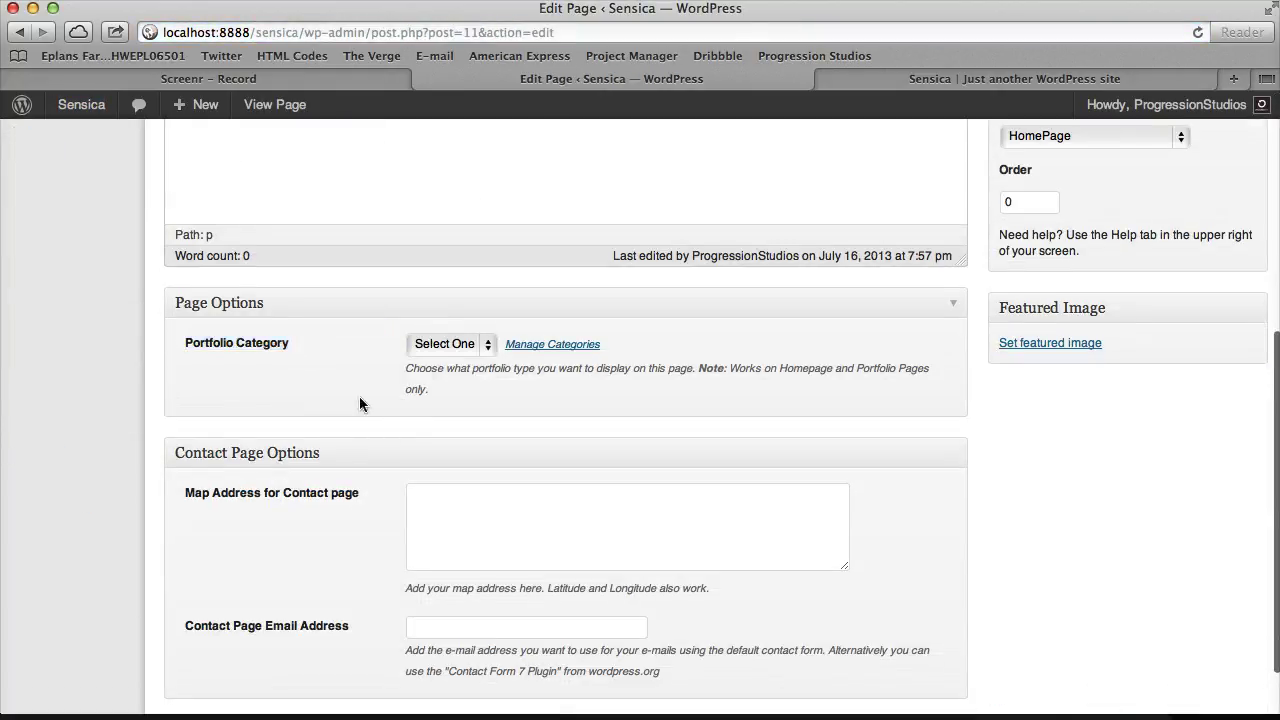
# Set the Home page's Portfolio Category to slider and update the page
pyautogui.scroll(10, 345, 192)
pyautogui.scroll(-4, 378, 390)
pyautogui.click(447, 496)
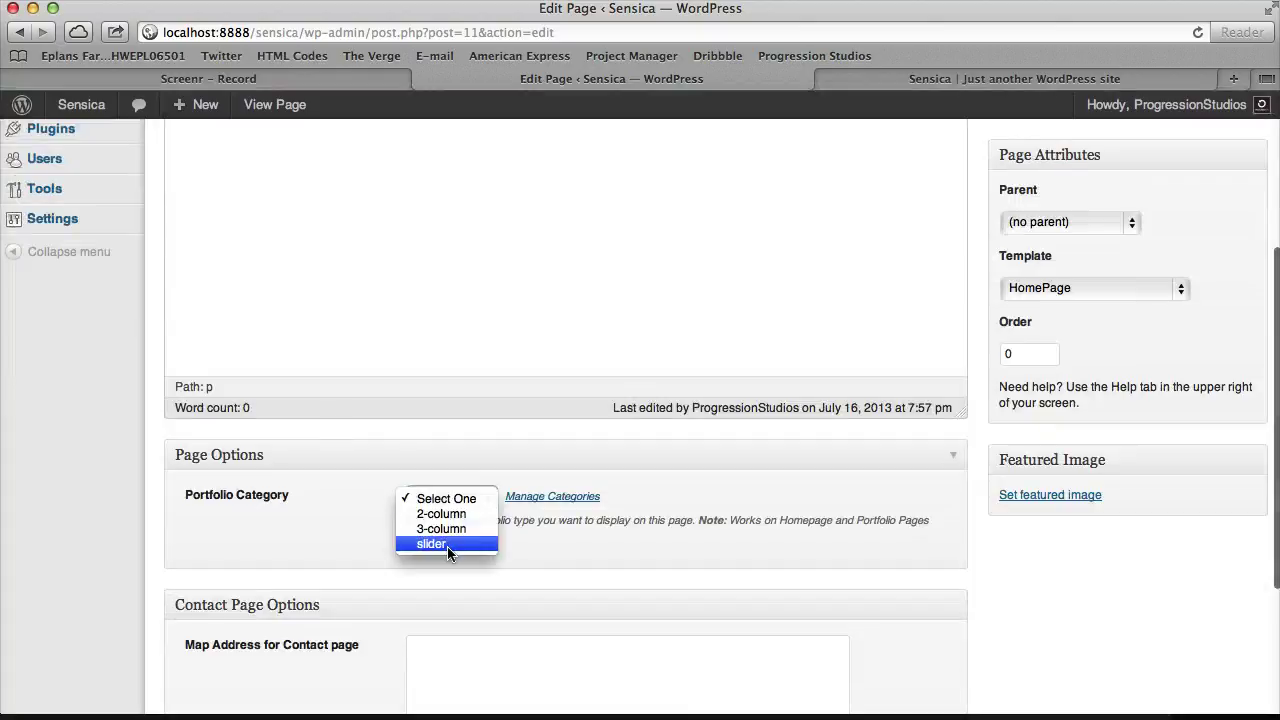
pyautogui.click(447, 545)
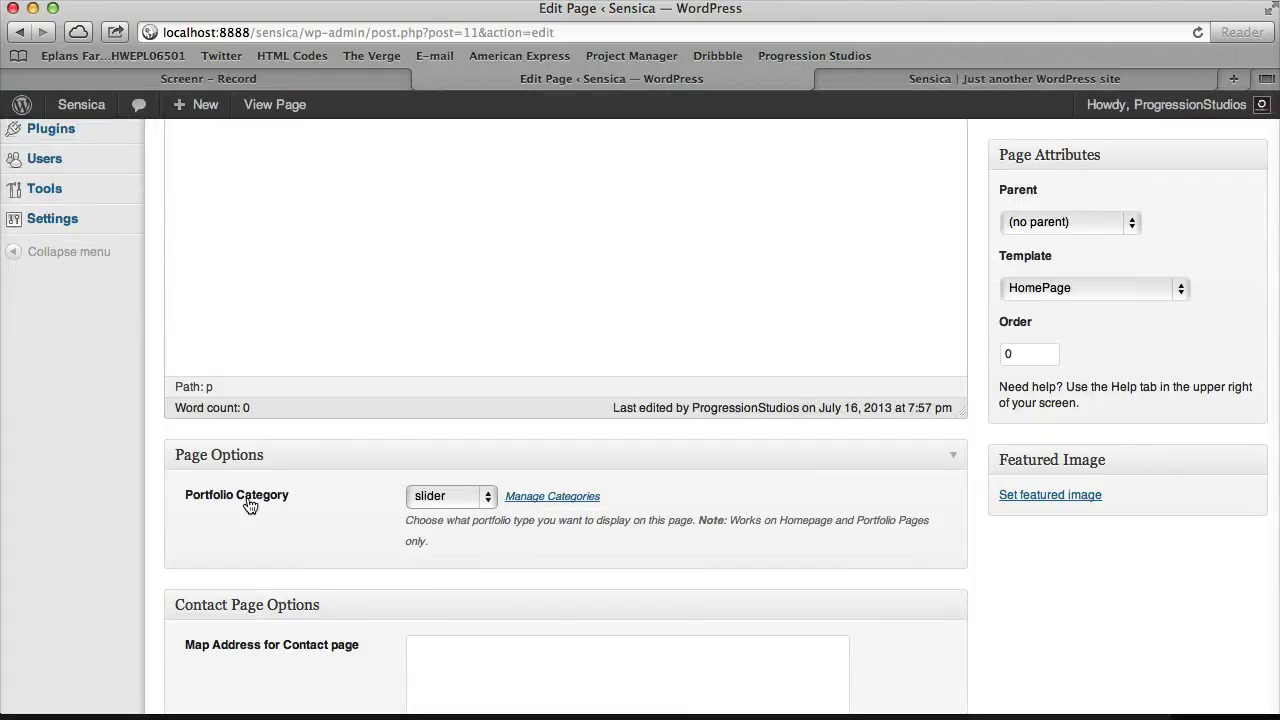
pyautogui.scroll(5, 366, 491)
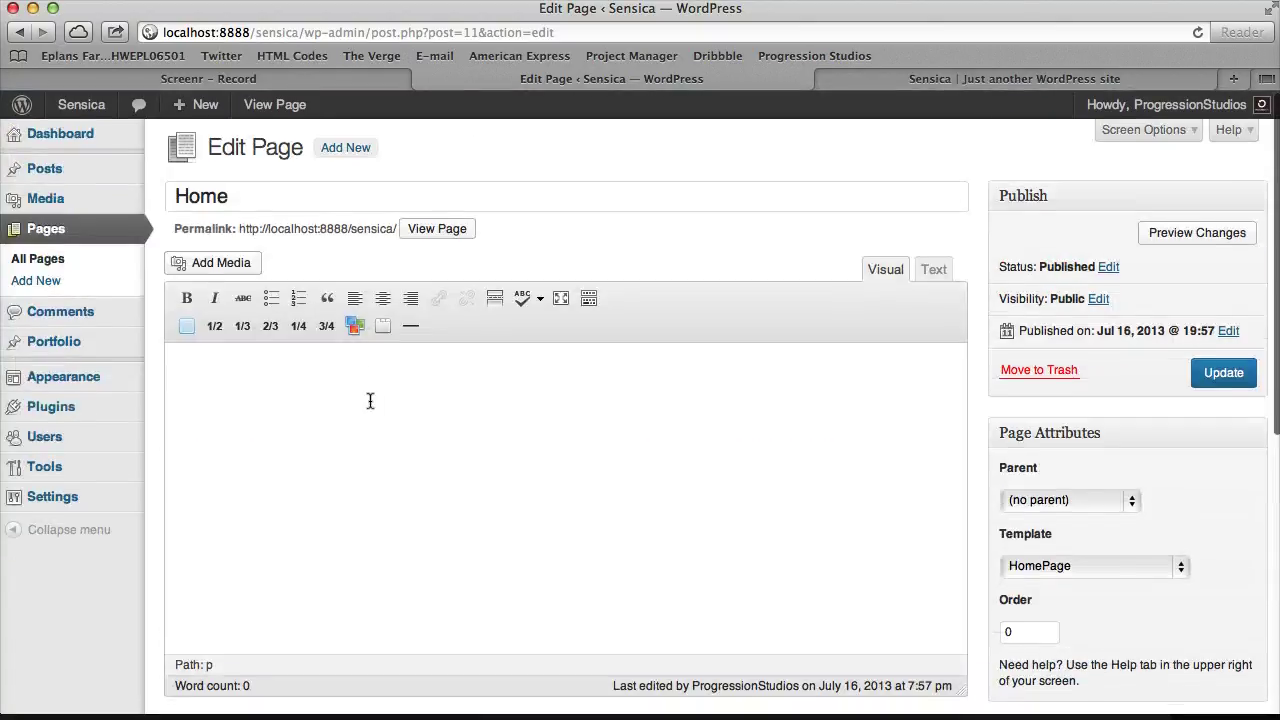
pyautogui.scroll(-5, 370, 400)
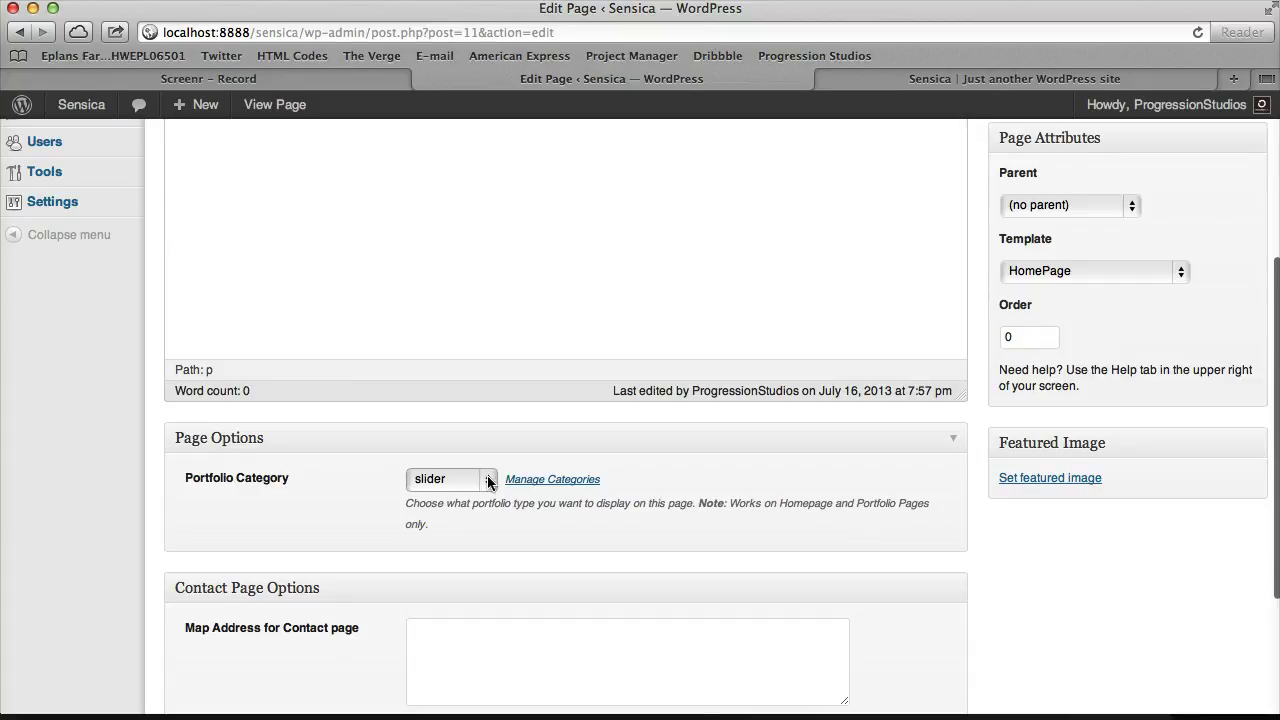
pyautogui.scroll(5, 486, 480)
pyautogui.click(1224, 378)
# Reload the site's home page and look through its slideshow and the content below
pyautogui.click(1003, 80)
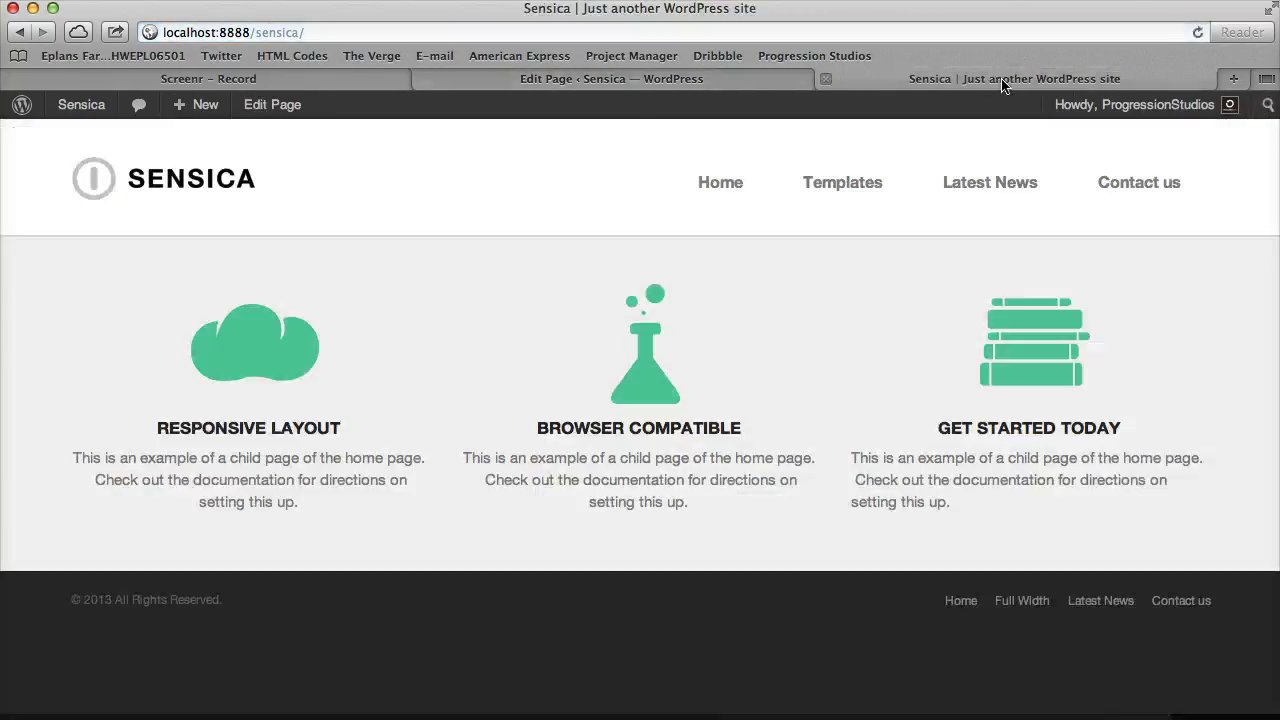
pyautogui.click(1197, 33)
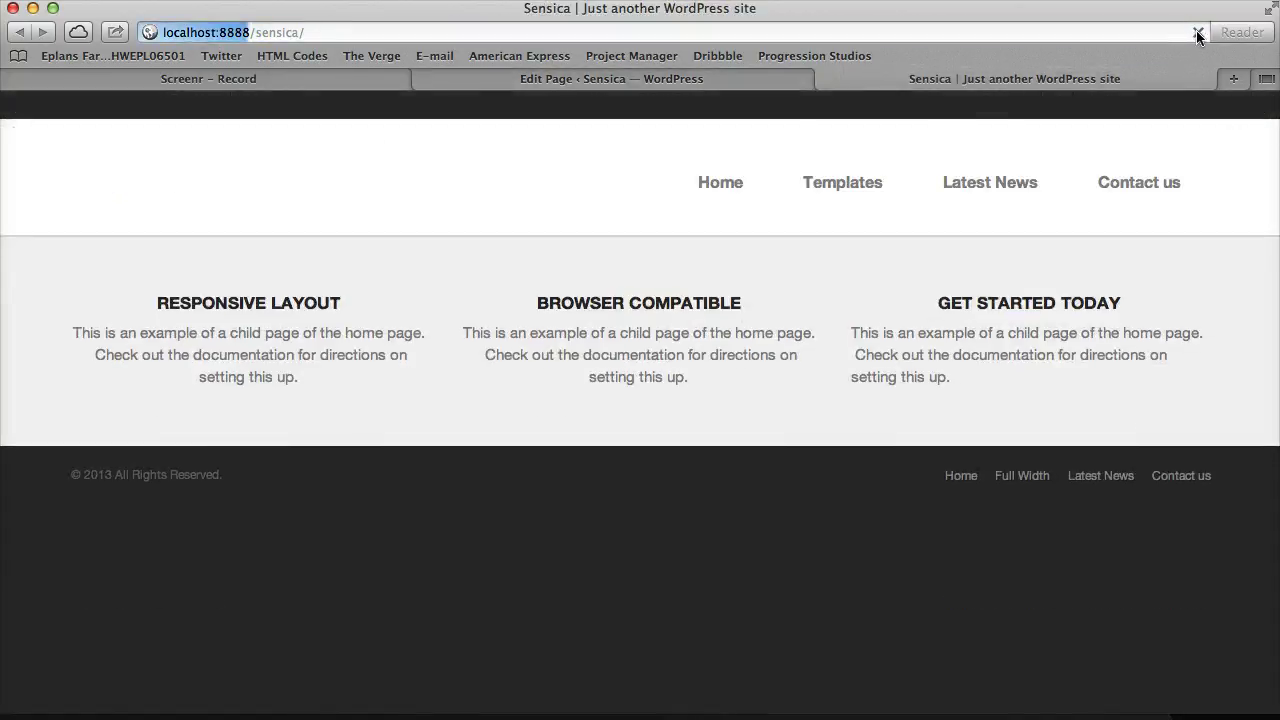
pyautogui.click(1257, 463)
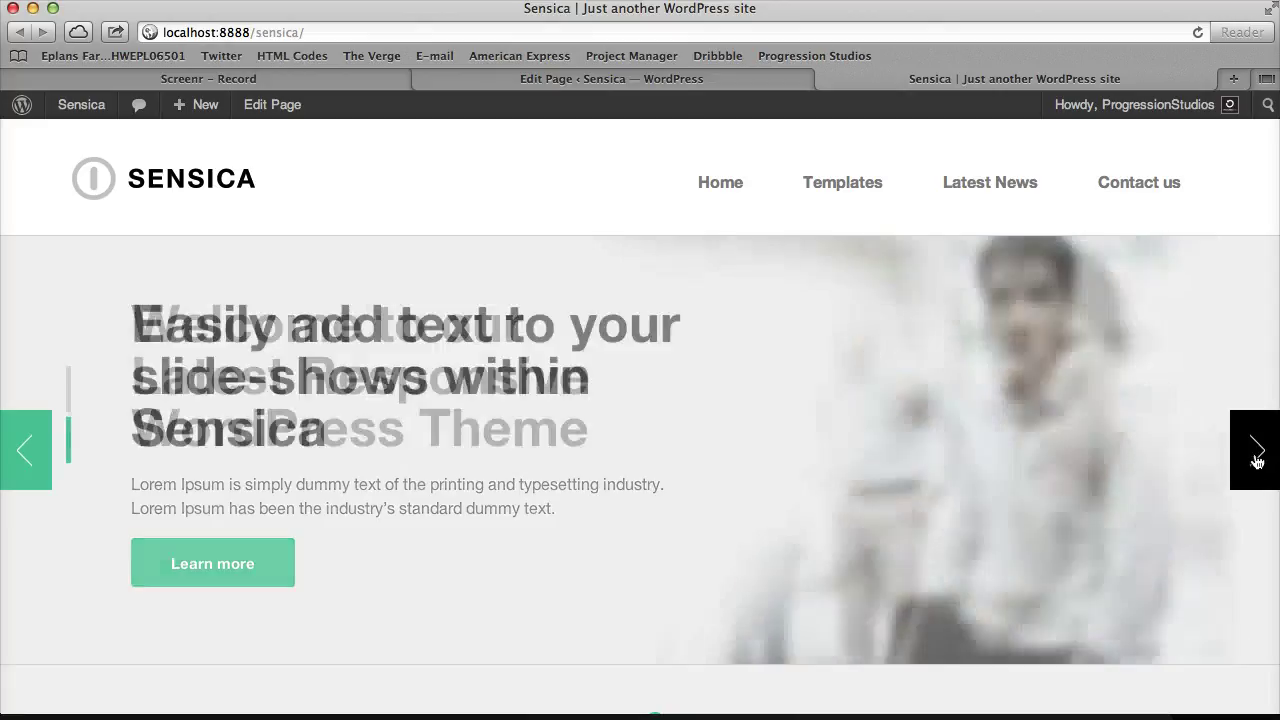
pyautogui.click(1257, 463)
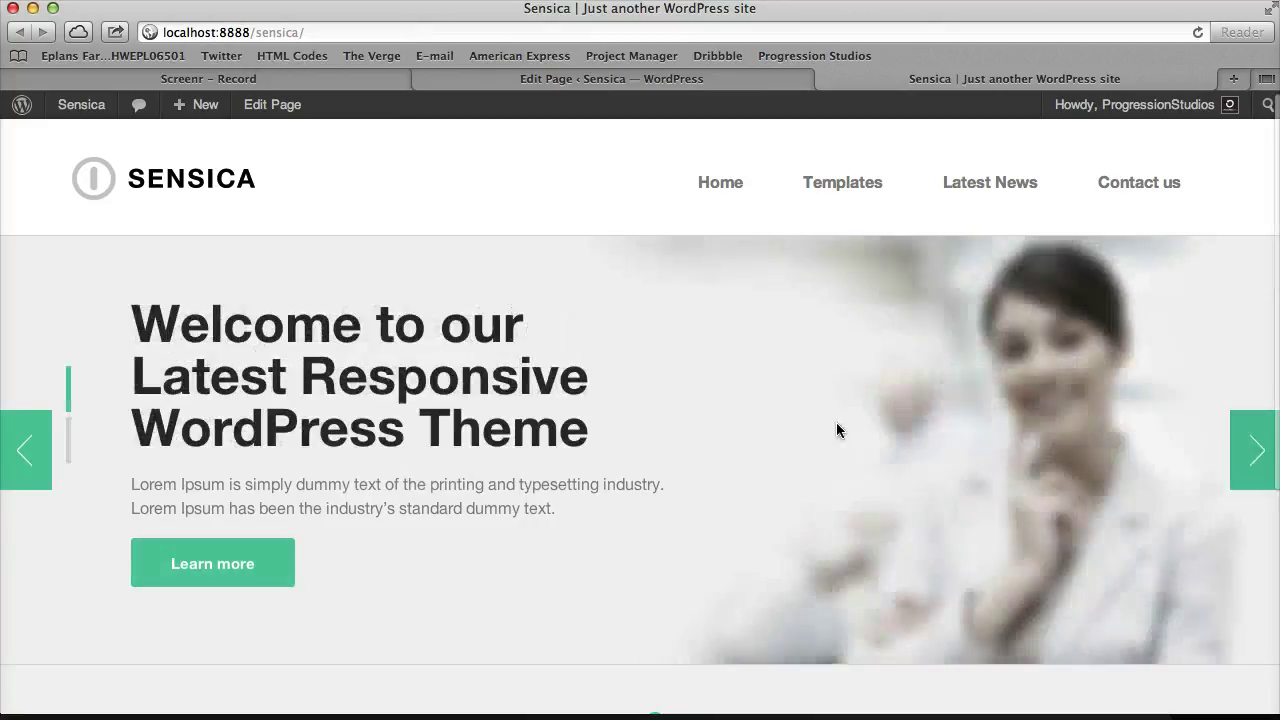
pyautogui.scroll(-5, 366, 620)
pyautogui.scroll(5, 495, 495)
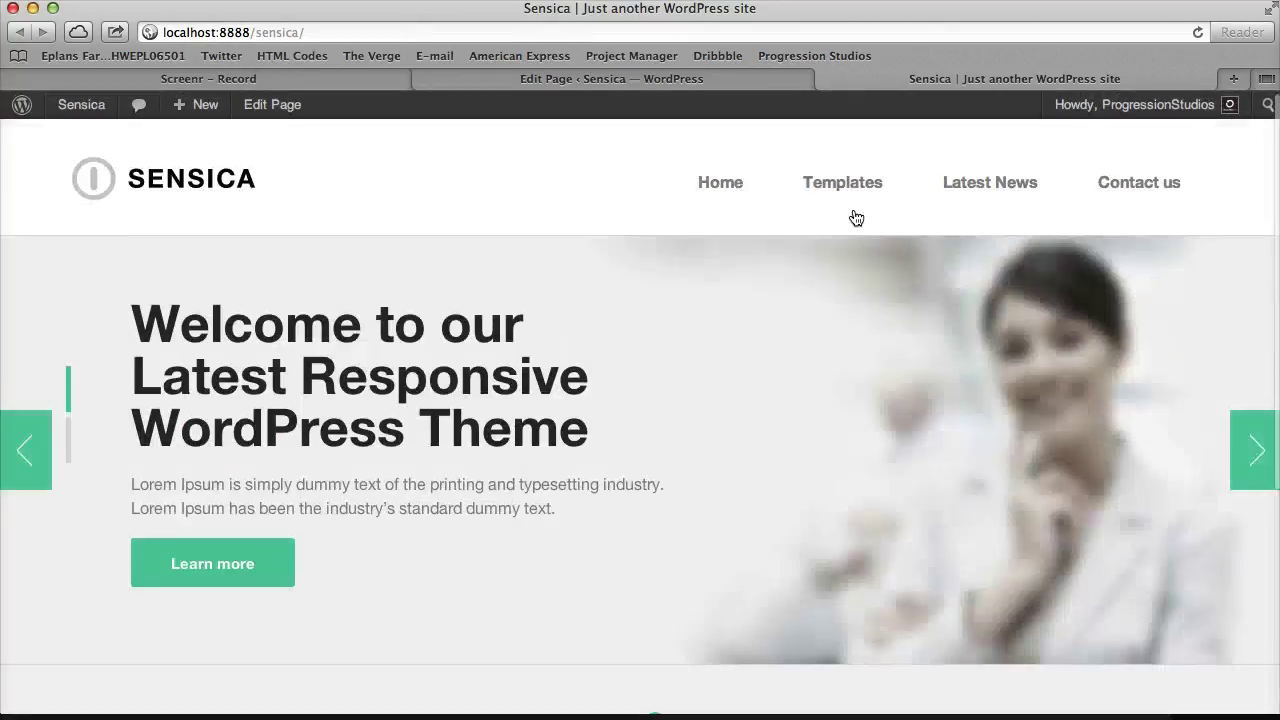
# View the 2 Column Portfolio and 3 Column Portfolio pages on the front end
pyautogui.moveTo(843, 243)
pyautogui.click(835, 348)
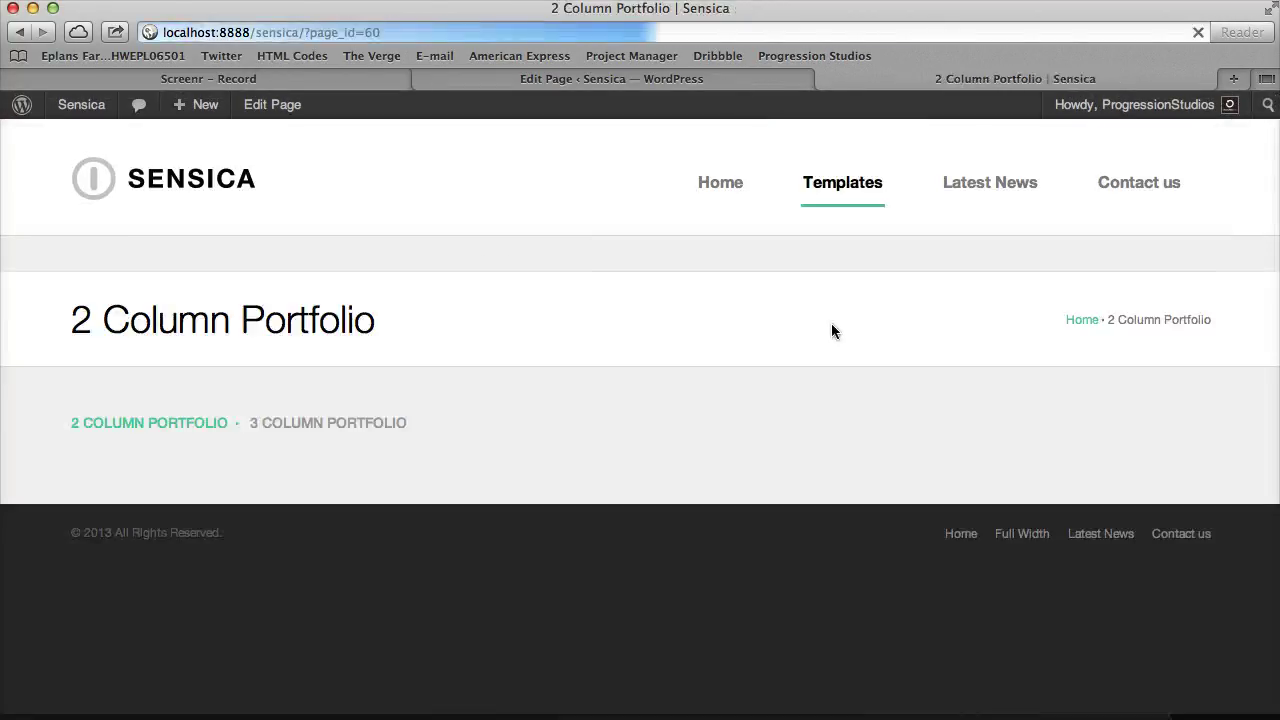
pyautogui.moveTo(843, 206)
pyautogui.click(842, 380)
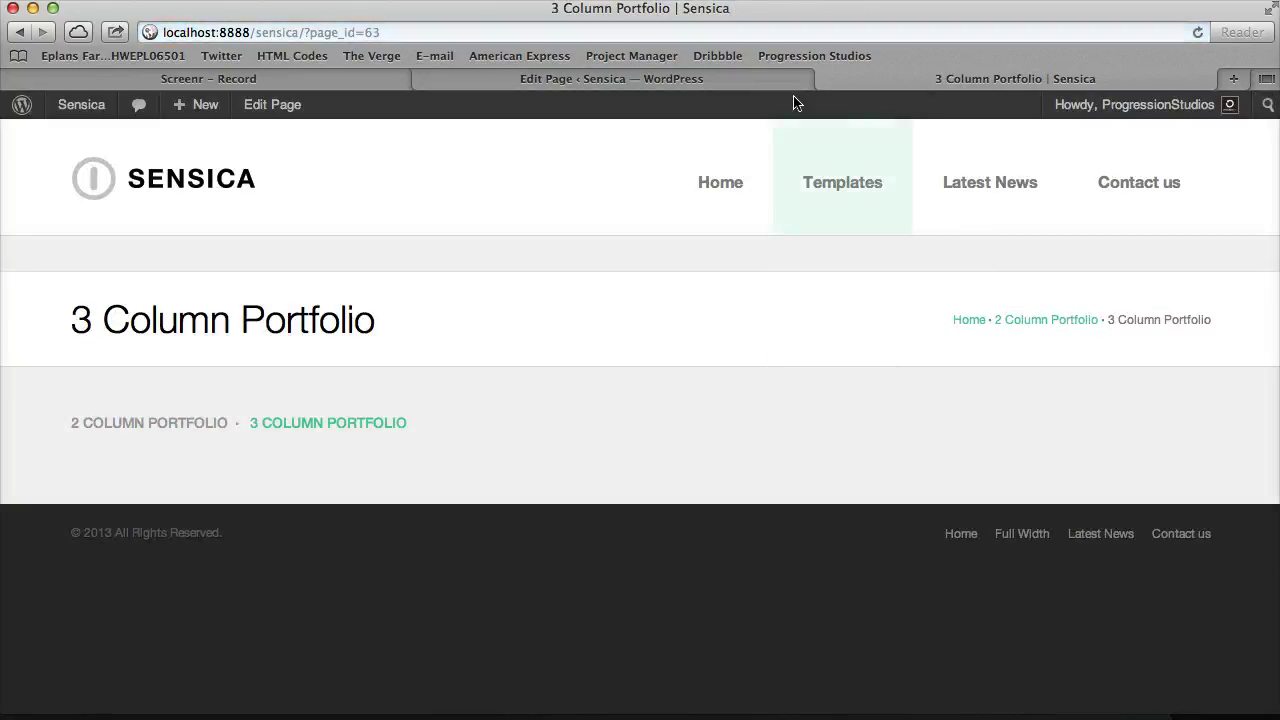
# Edit the 2 Column Portfolio page in the admin, set its Portfolio Category to 2-column, and update it
pyautogui.click(611, 78)
pyautogui.click(116, 268)
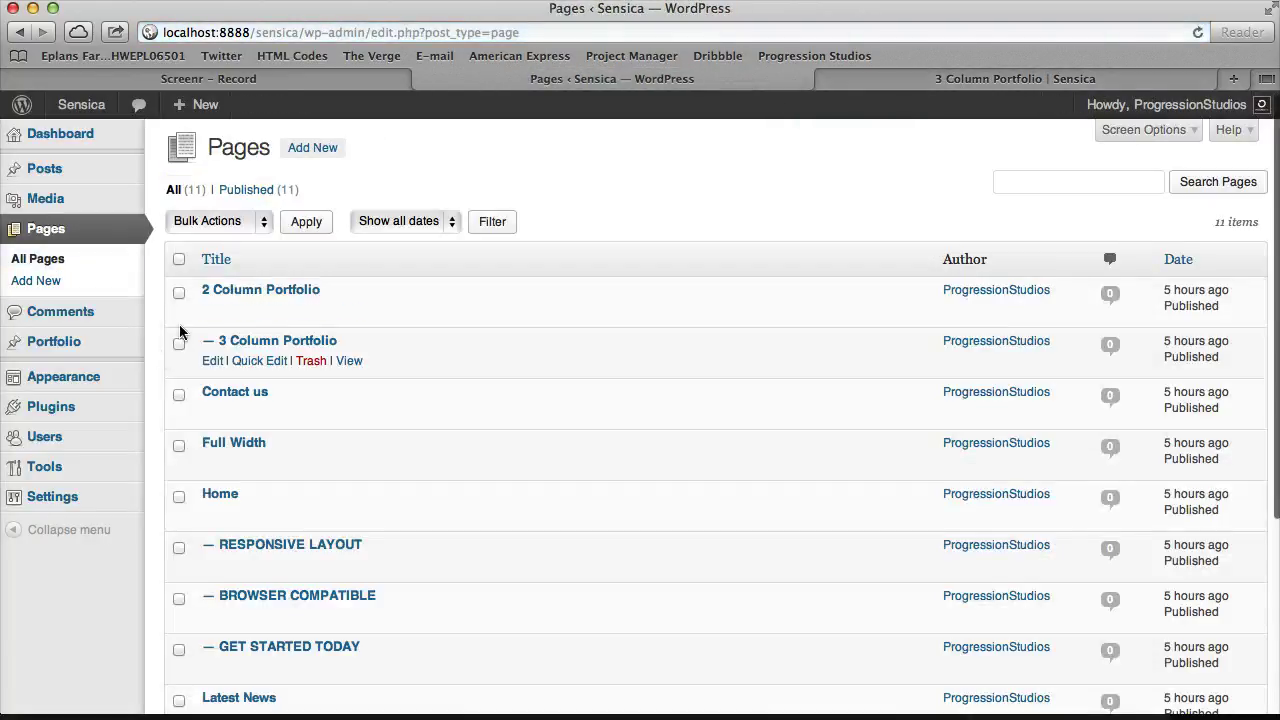
pyautogui.click(205, 309)
pyautogui.scroll(-5, 270, 328)
pyautogui.click(409, 424)
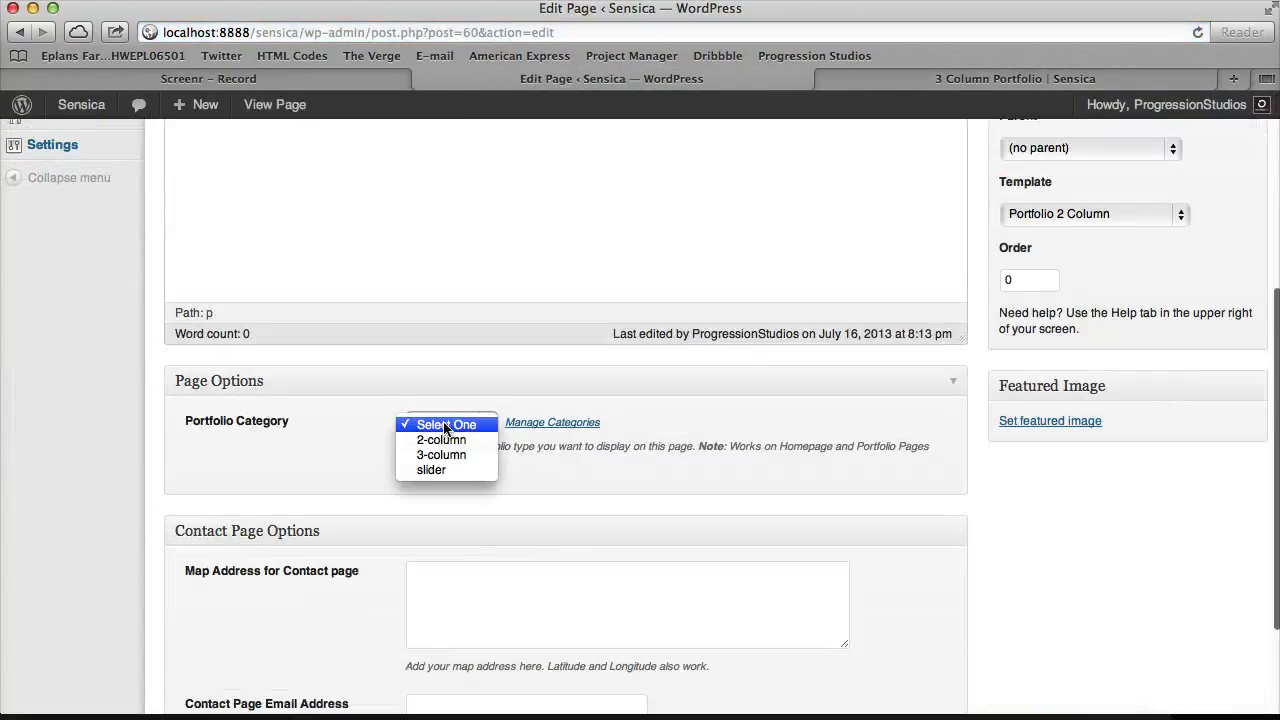
pyautogui.click(418, 443)
pyautogui.scroll(5, 285, 429)
pyautogui.scroll(-3, 270, 245)
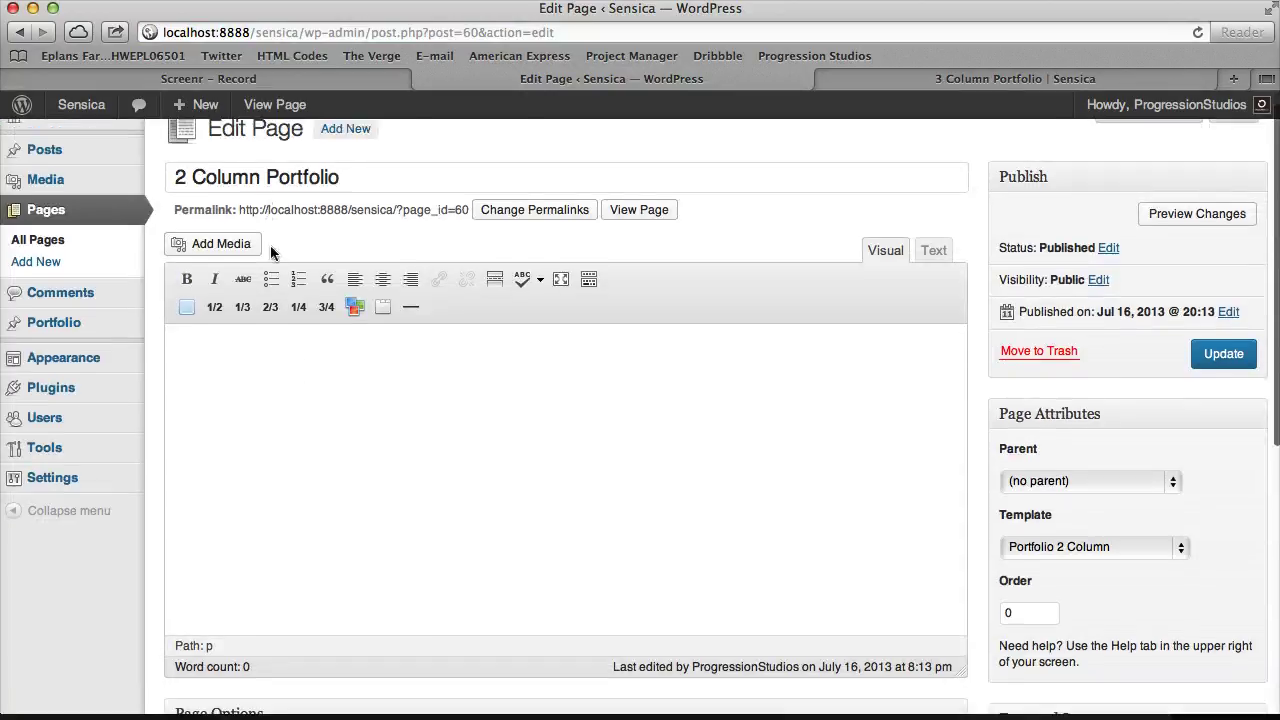
pyautogui.click(1196, 201)
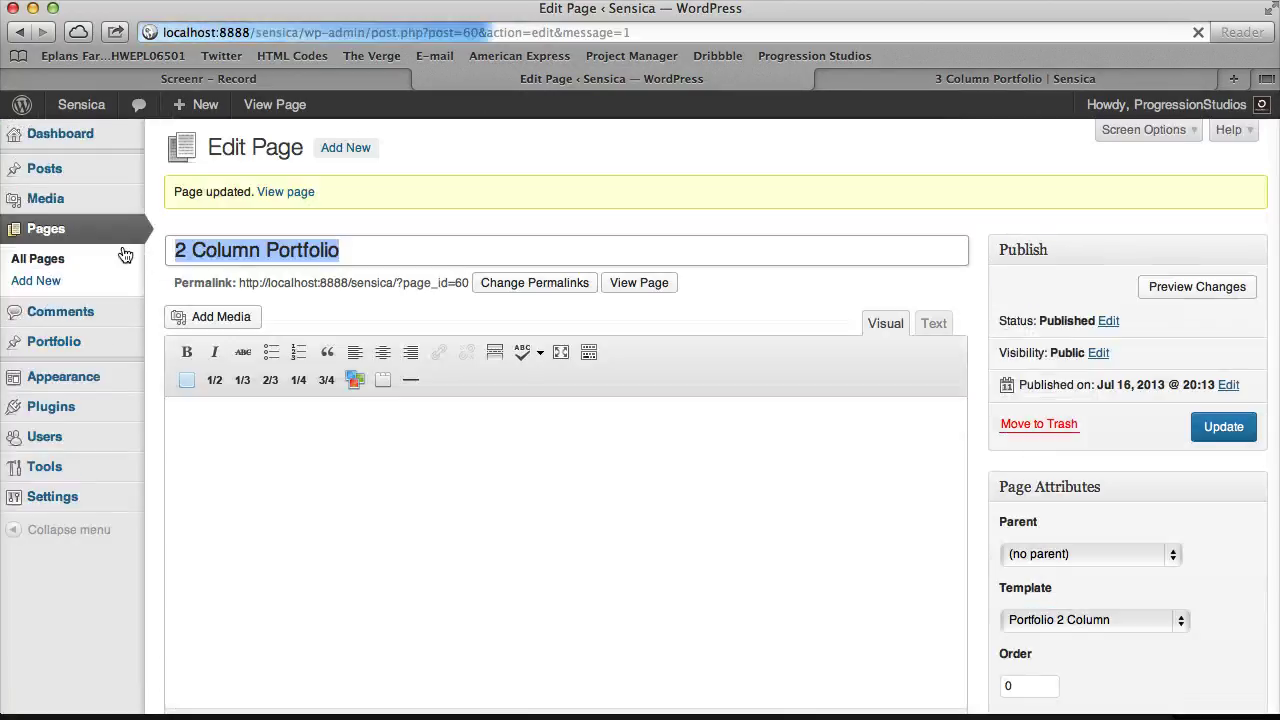
# Edit the 3 Column Portfolio page, set its Portfolio Category to 3-column, and update it
pyautogui.click(96, 258)
pyautogui.click(211, 361)
pyautogui.scroll(-5, 257, 363)
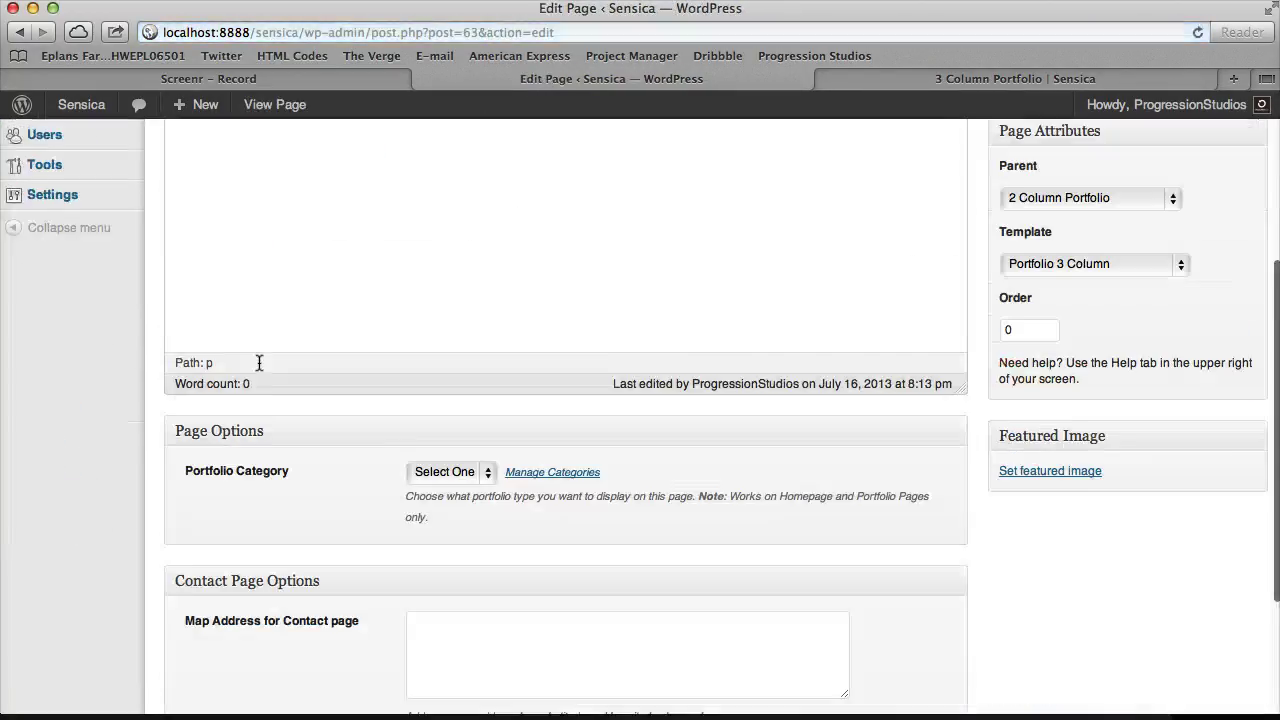
pyautogui.click(445, 430)
pyautogui.click(441, 461)
pyautogui.scroll(5, 471, 463)
pyautogui.click(1143, 374)
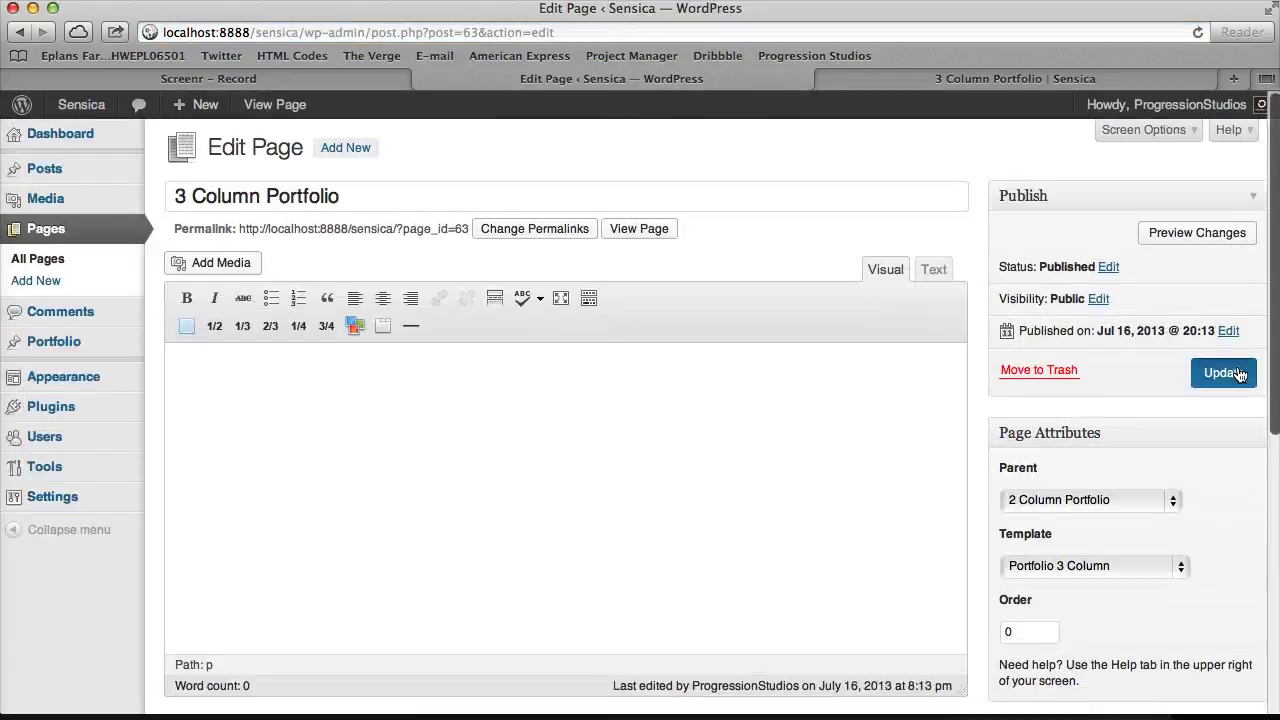
# Check the 3 Column and 2 Column Portfolio pages on the front end and go back to look over the home page
pyautogui.click(1015, 78)
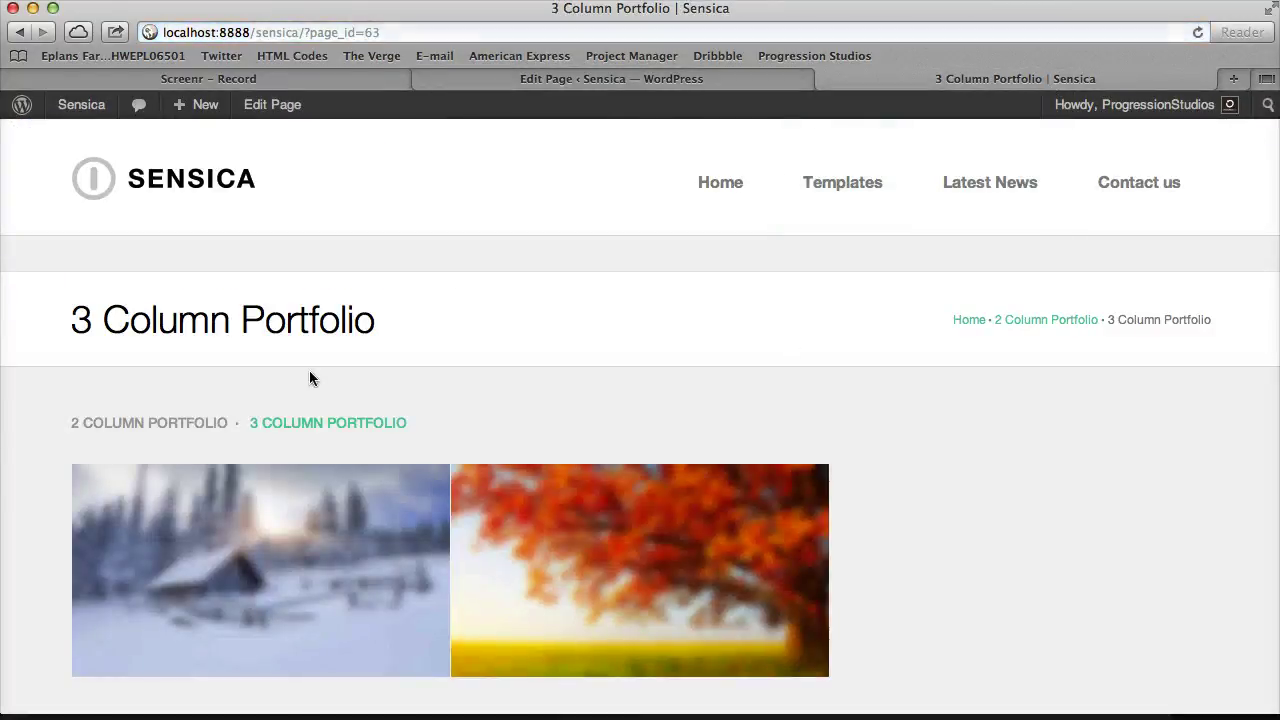
pyautogui.click(180, 427)
pyautogui.click(169, 192)
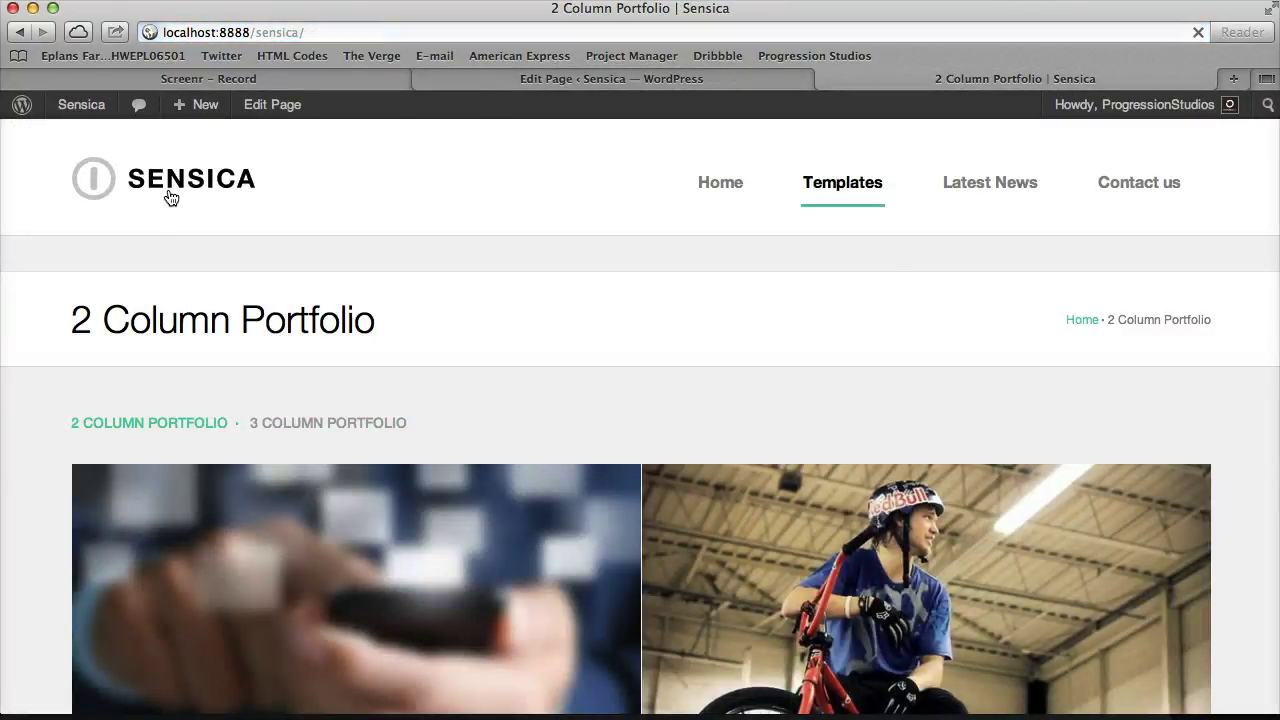
pyautogui.scroll(-5, 571, 309)
pyautogui.scroll(5, 571, 309)
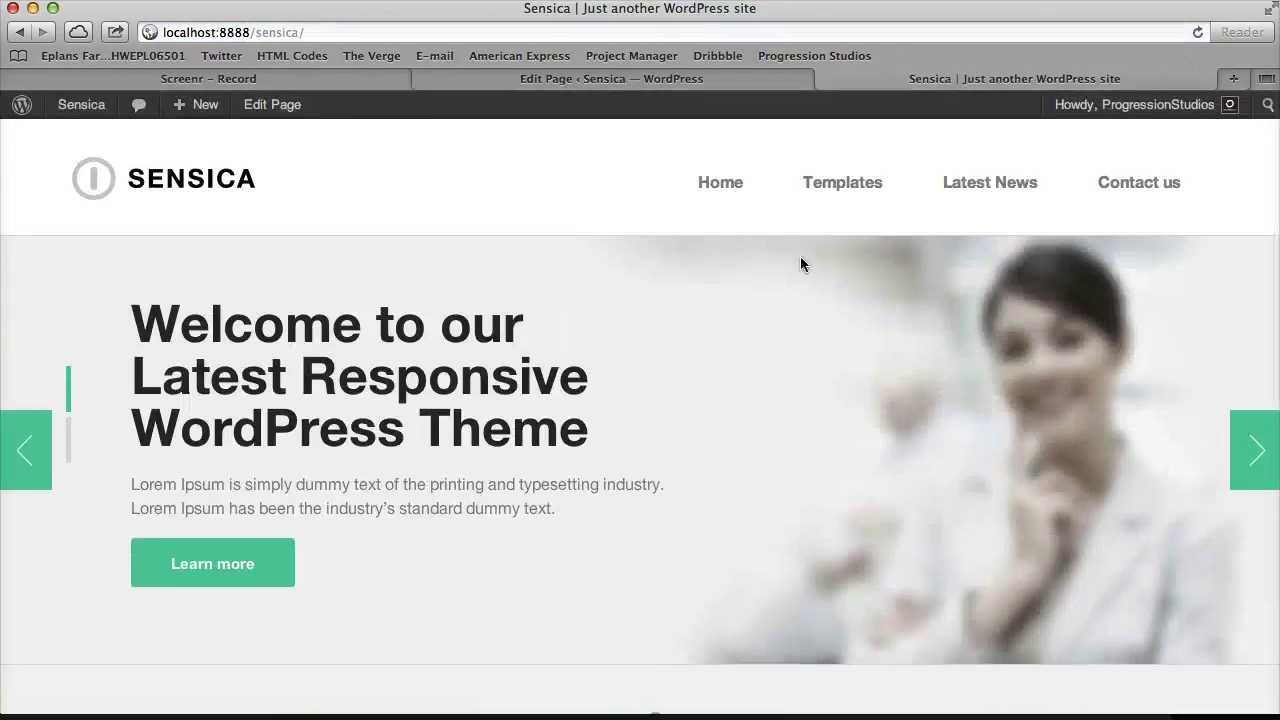
pyautogui.scroll(-4, 223, 566)
pyautogui.scroll(4, 652, 506)
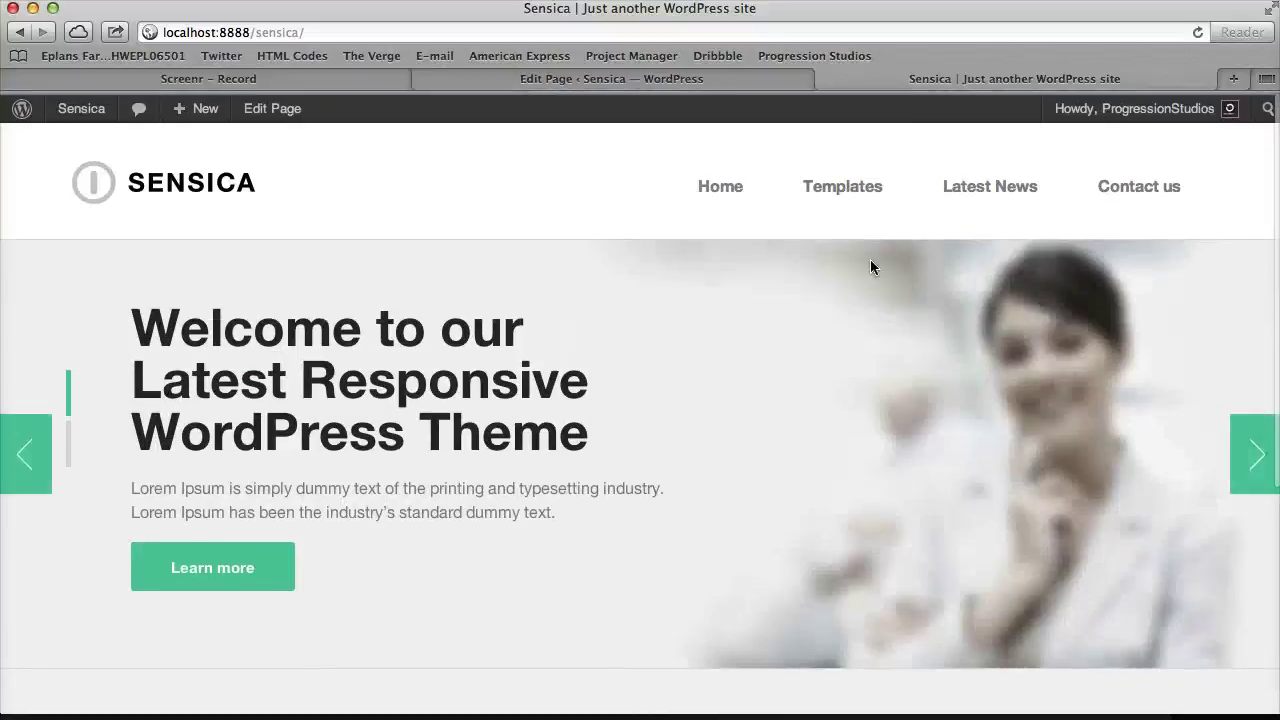
# Visit the Full Width, Latest News and Contact us pages on the front end and return to the home page
pyautogui.moveTo(849, 194)
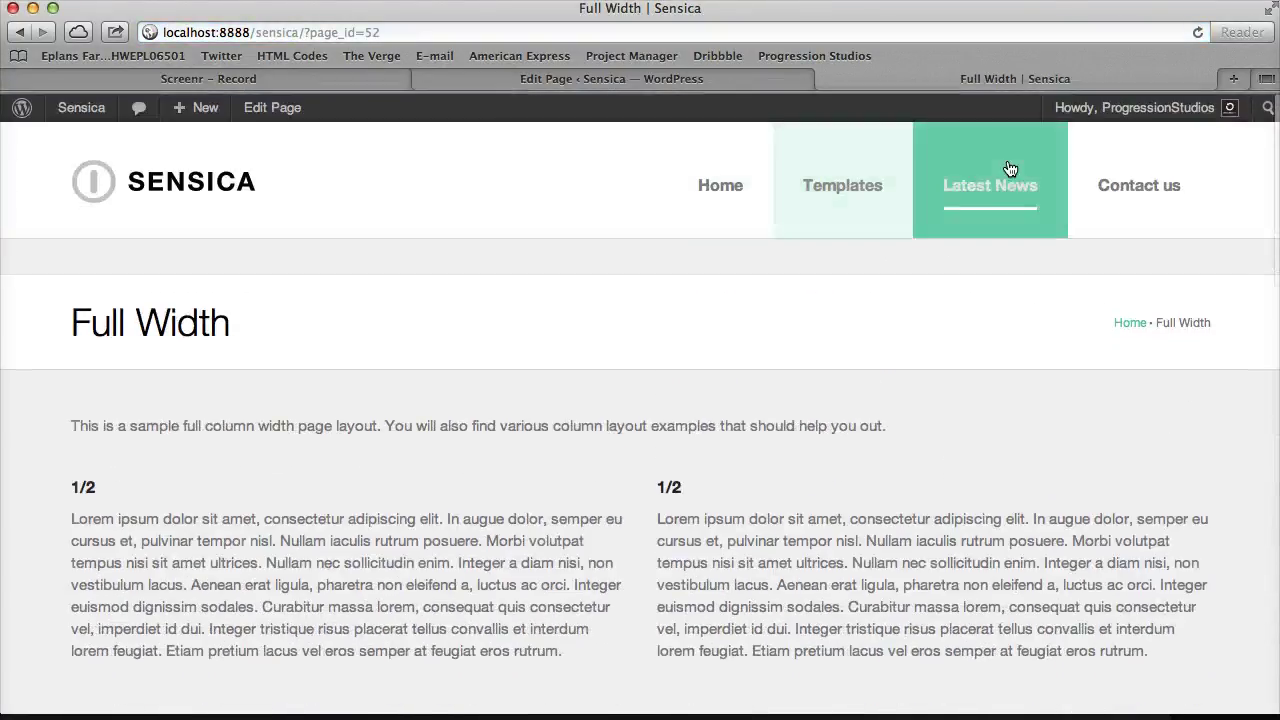
pyautogui.click(1010, 169)
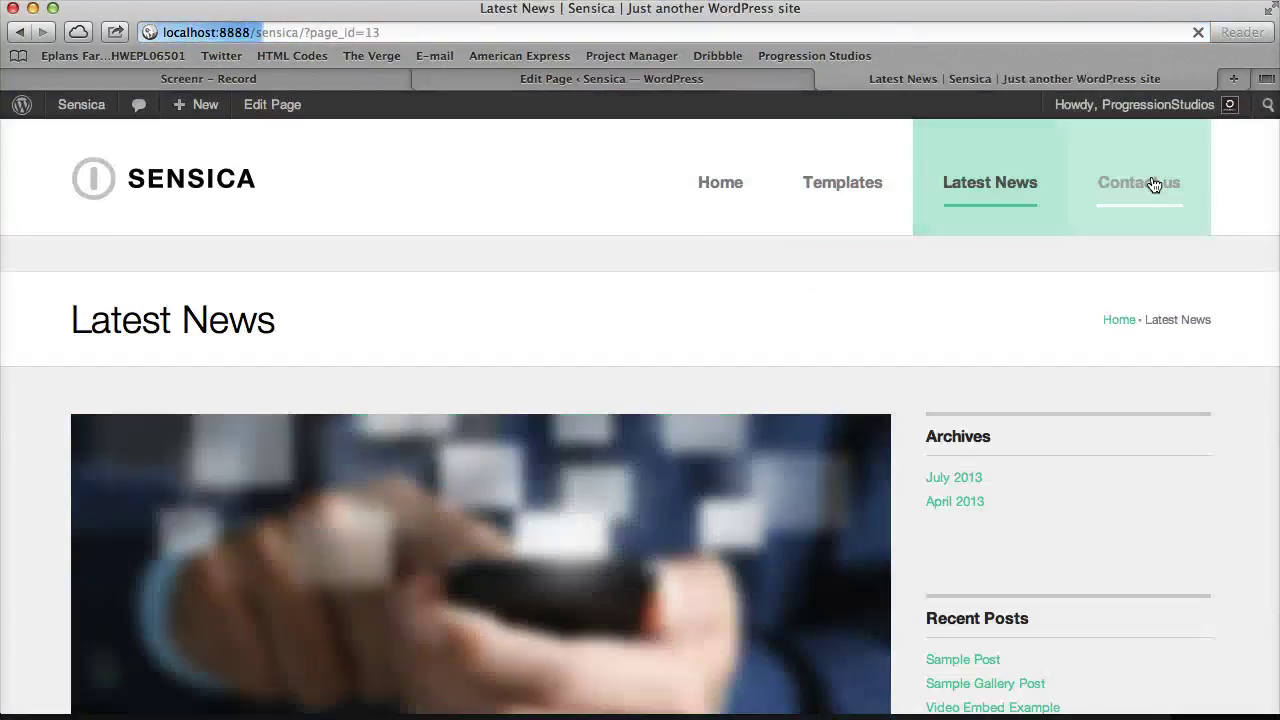
pyautogui.click(1122, 181)
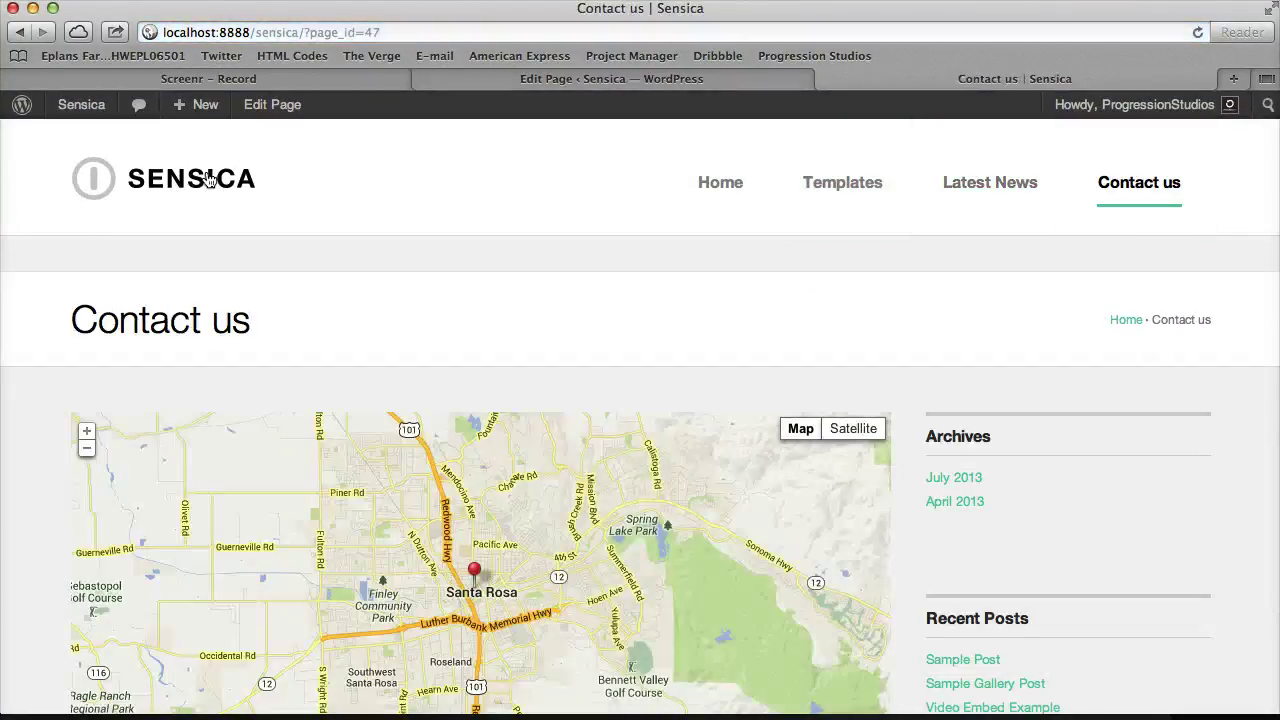
pyautogui.click(208, 178)
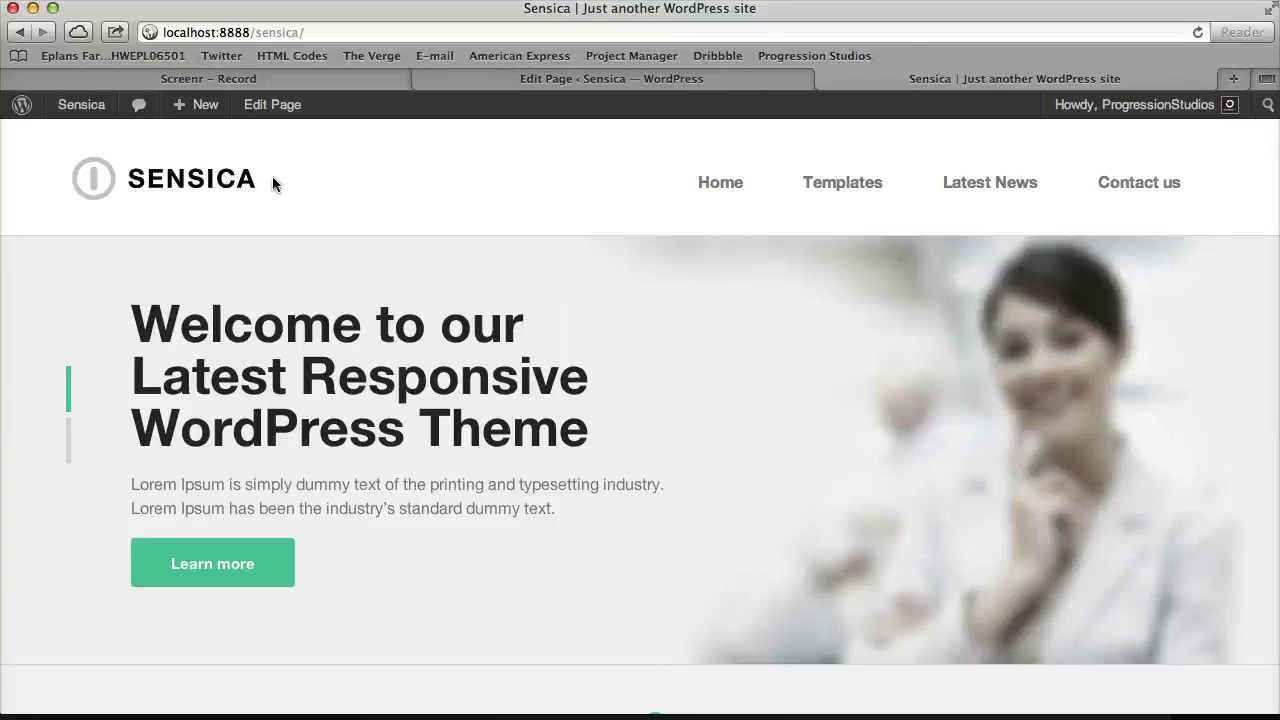
pyautogui.scroll(-3, 468, 277)
pyautogui.scroll(3, 468, 284)
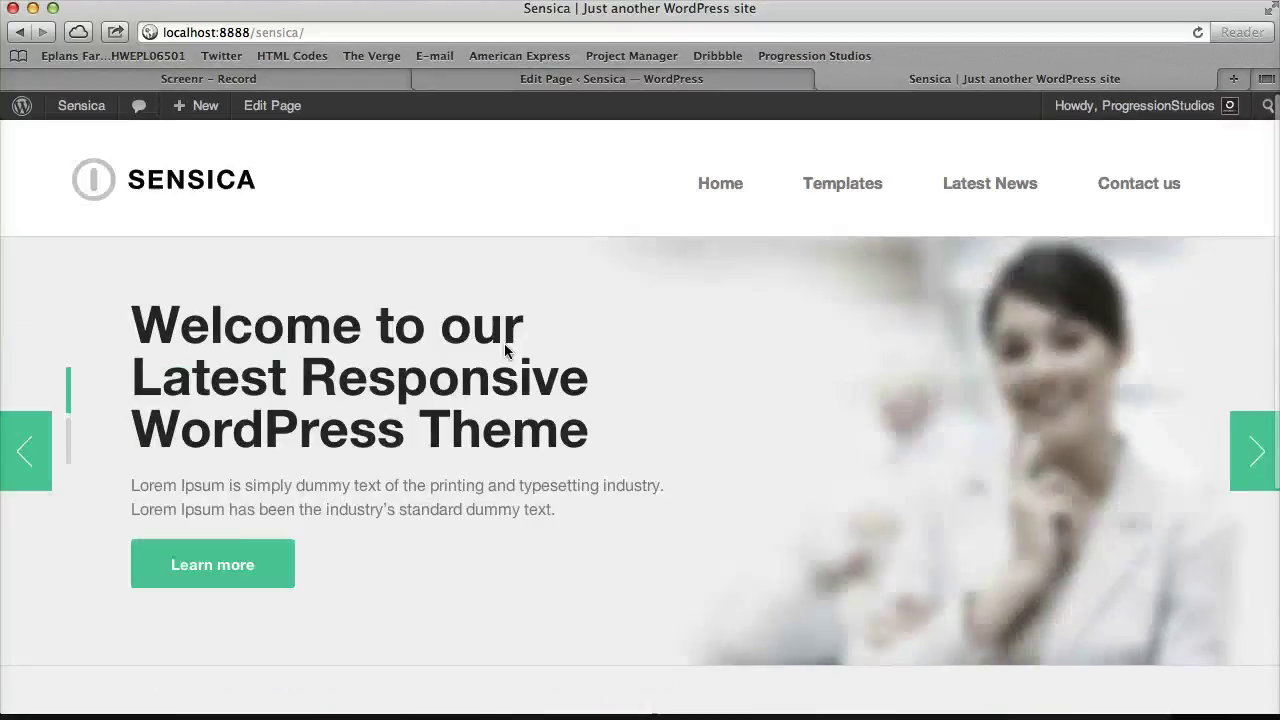